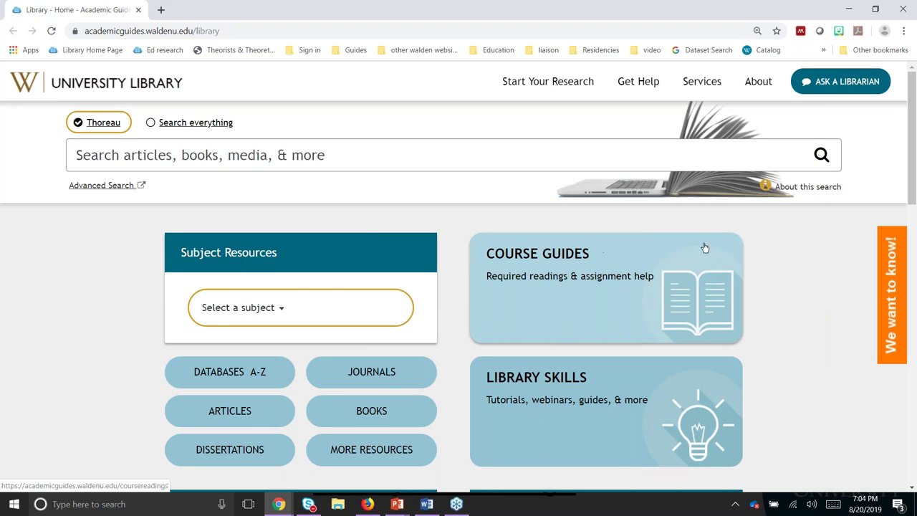
# Step: Find EDUC 6005 Foundations: Early Childhood Studies under the E - G course guides' EDUC tab and open it
pyautogui.click(522, 305)
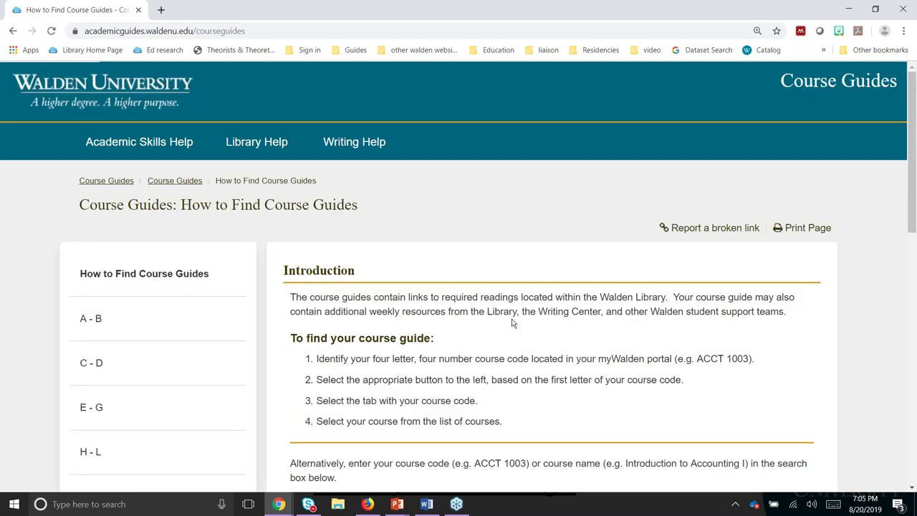
pyautogui.scroll(-1, 512, 324)
pyautogui.scroll(-2, 512, 323)
pyautogui.scroll(-1, 511, 323)
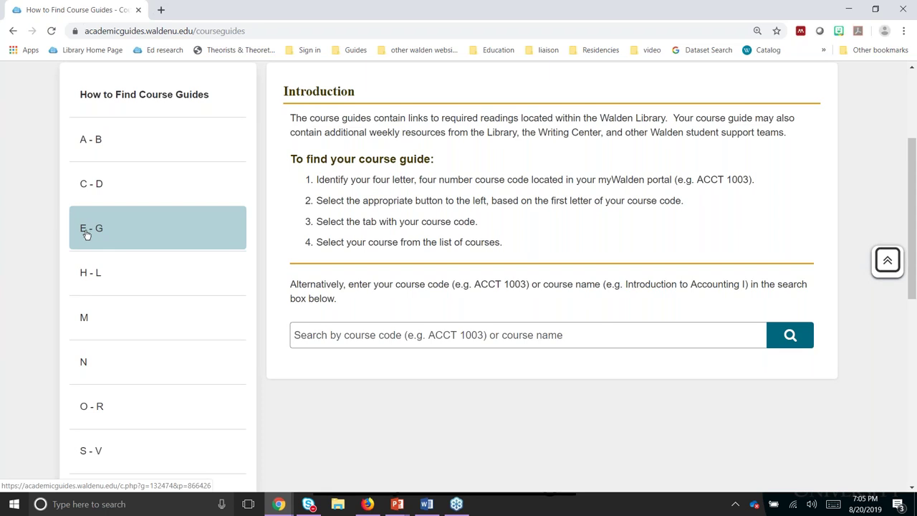
pyautogui.click(86, 232)
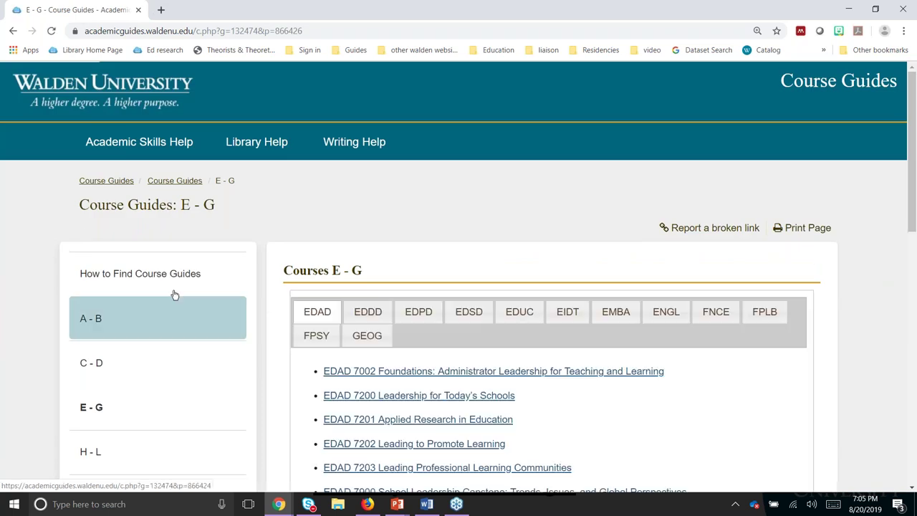
pyautogui.click(527, 316)
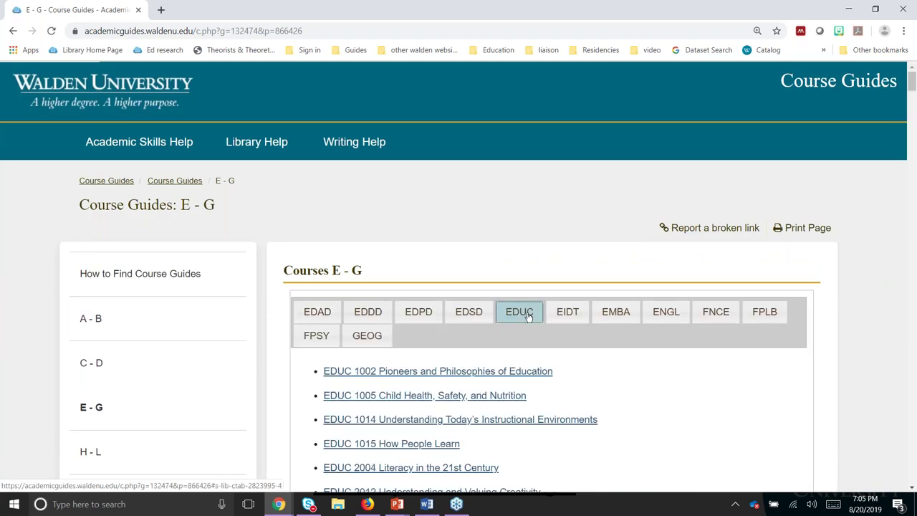
pyautogui.scroll(-2, 528, 316)
pyautogui.scroll(-3, 528, 188)
pyautogui.scroll(-8, 529, 319)
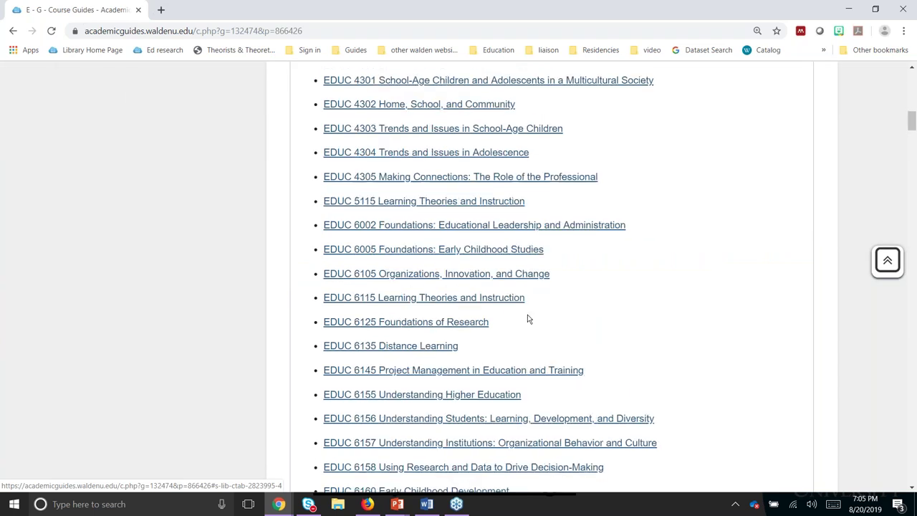
pyautogui.click(434, 249)
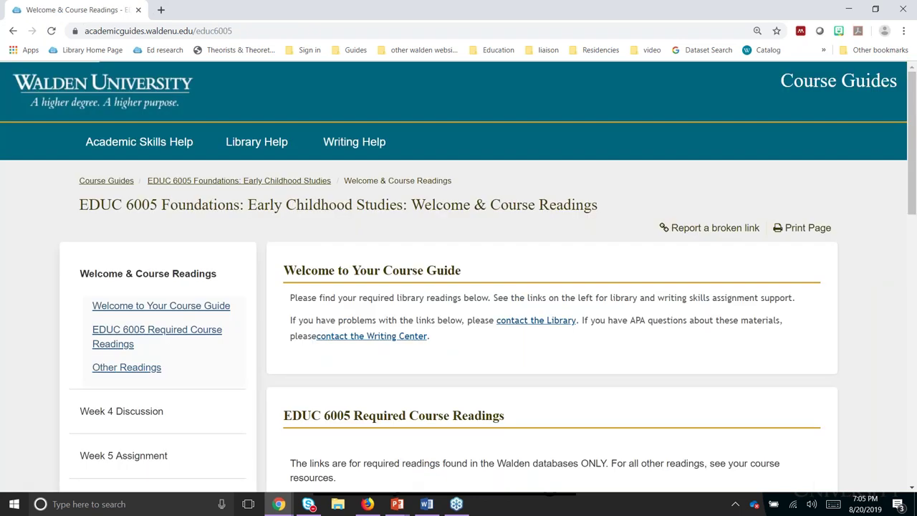
# Step: Open the Bang (2009) 'Helping All Families Participate in School Life' reading in a new tab
pyautogui.scroll(-3, 422, 215)
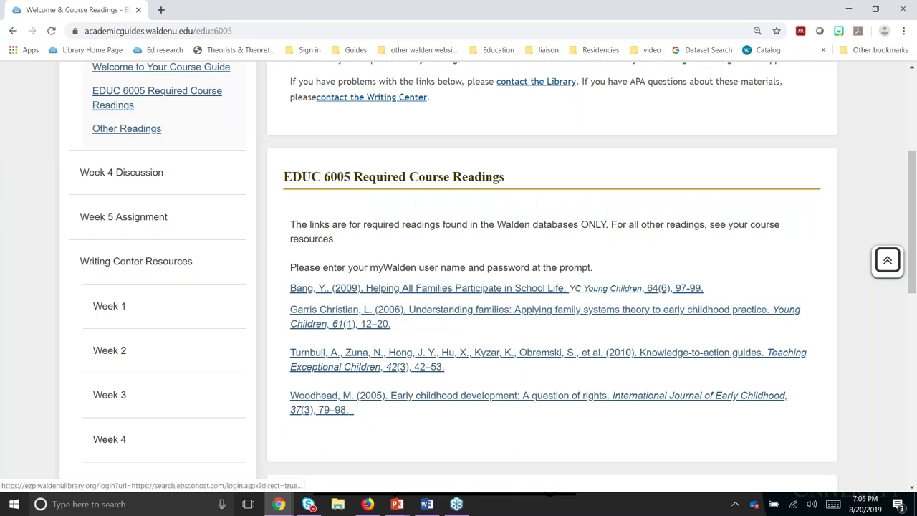
pyautogui.rightClick(368, 290)
pyautogui.click(397, 296)
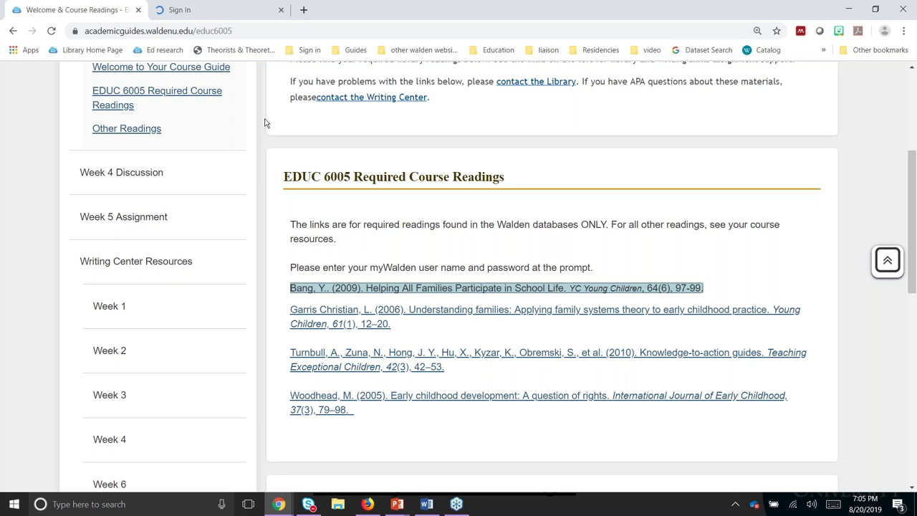
# Step: Sign in to myWalden with the student's saved login so the Bang article loads in ProQuest
pyautogui.click(220, 10)
pyautogui.click(587, 295)
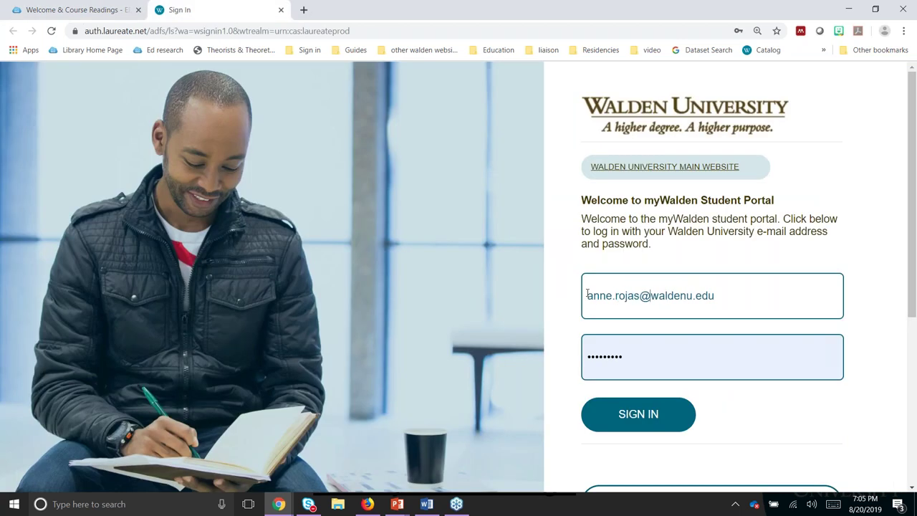
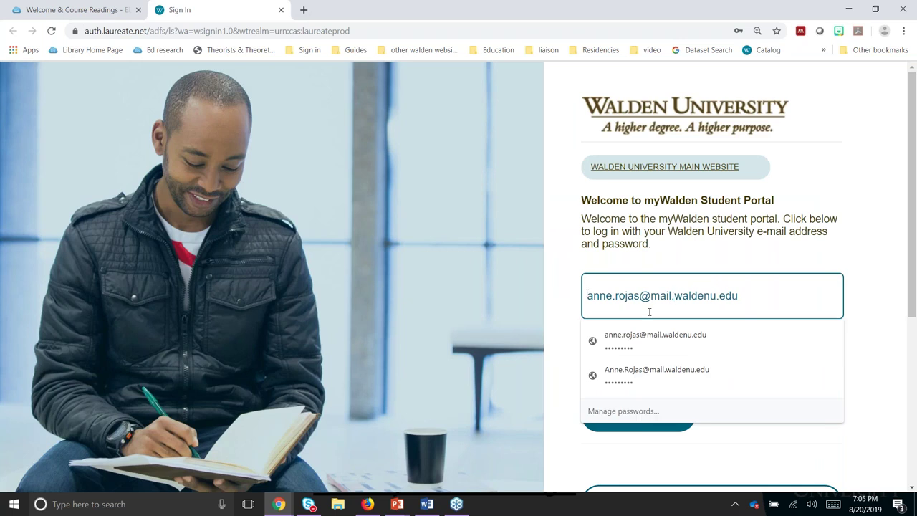
pyautogui.click(642, 334)
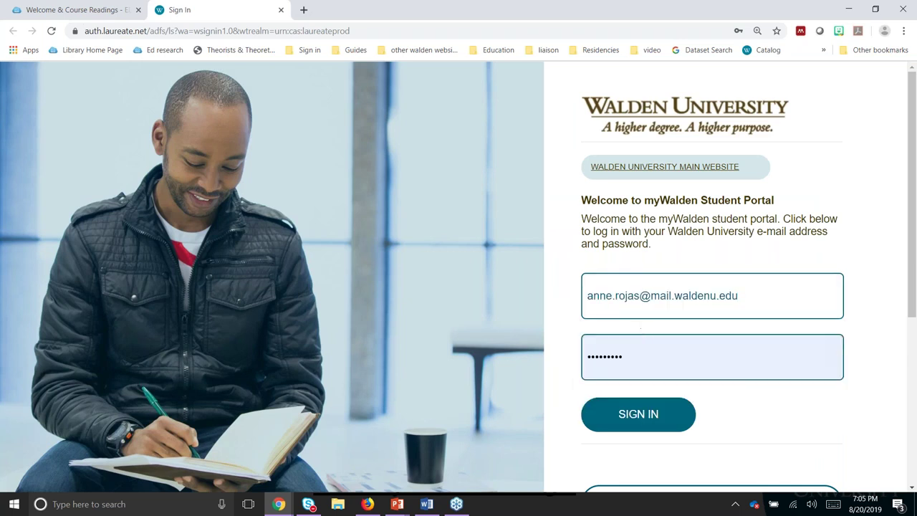
pyautogui.click(645, 417)
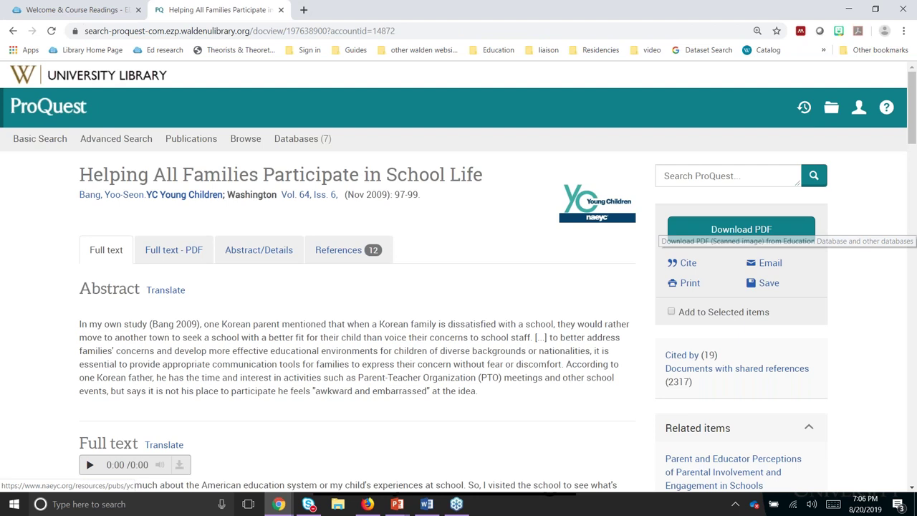
# Step: Open the Turnbull et al. (2010) Knowledge-to-Action Guides record in a new EBSCOhost tab, then return to the course readings
pyautogui.click(137, 16)
pyautogui.press('Tab')
pyautogui.press('Tab')
pyautogui.press('Return')
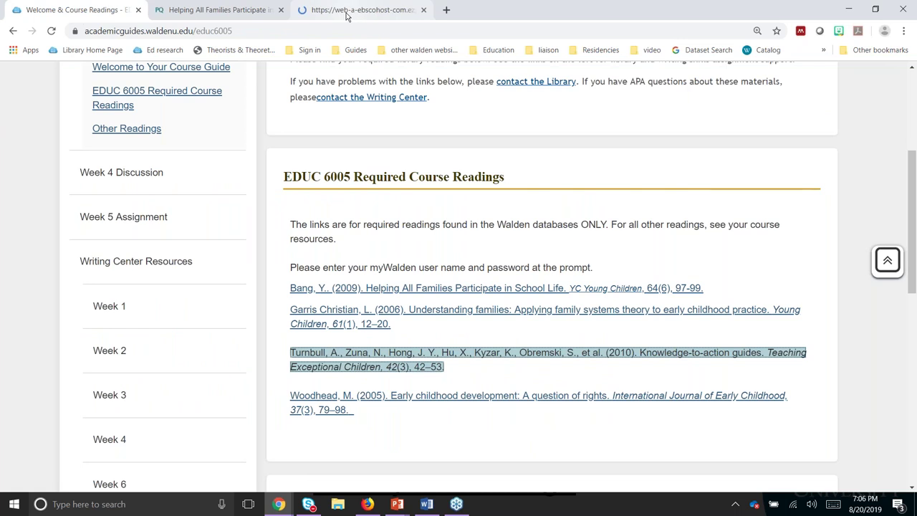
pyautogui.click(346, 16)
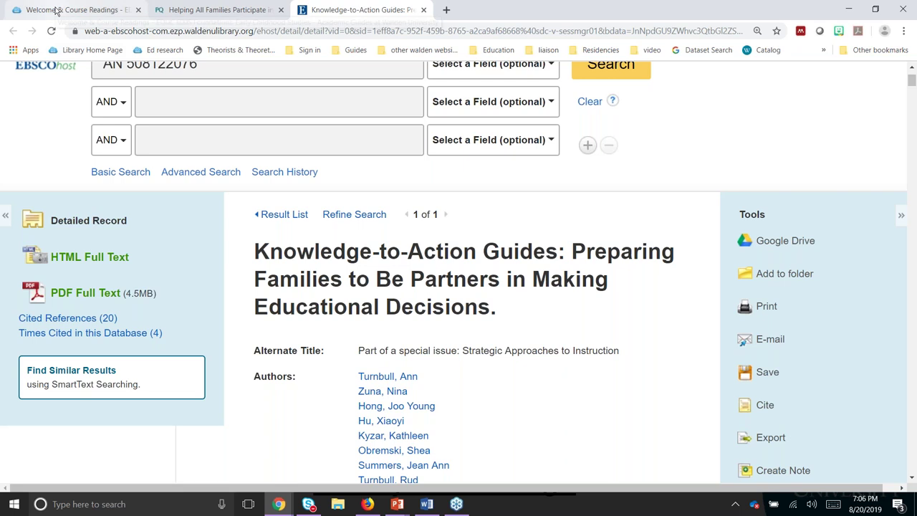
pyautogui.click(56, 10)
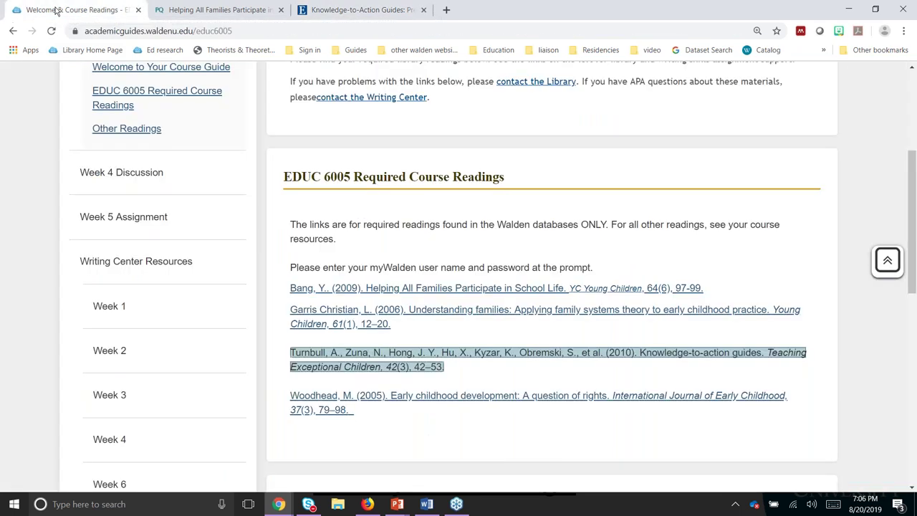
# Step: Scroll back up the EDUC 6005 Welcome & Course Readings page
pyautogui.scroll(2, 182, 301)
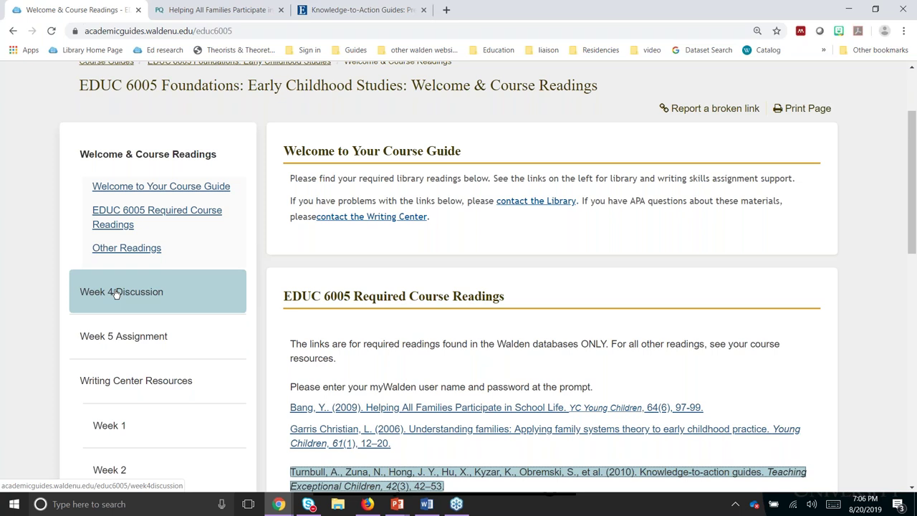
# Step: Read the Week 4 Discussion guide down to web searches for people, then go to the Library Home Page
pyautogui.click(124, 299)
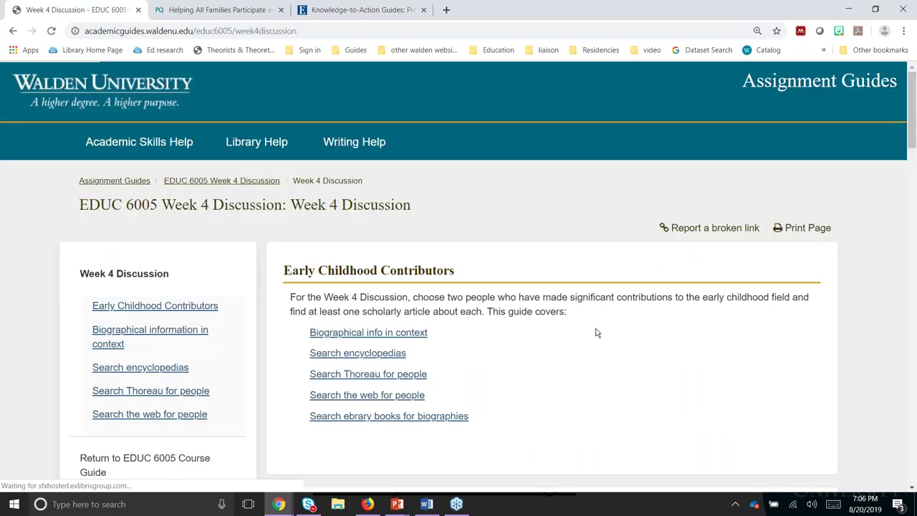
pyautogui.scroll(-8, 597, 333)
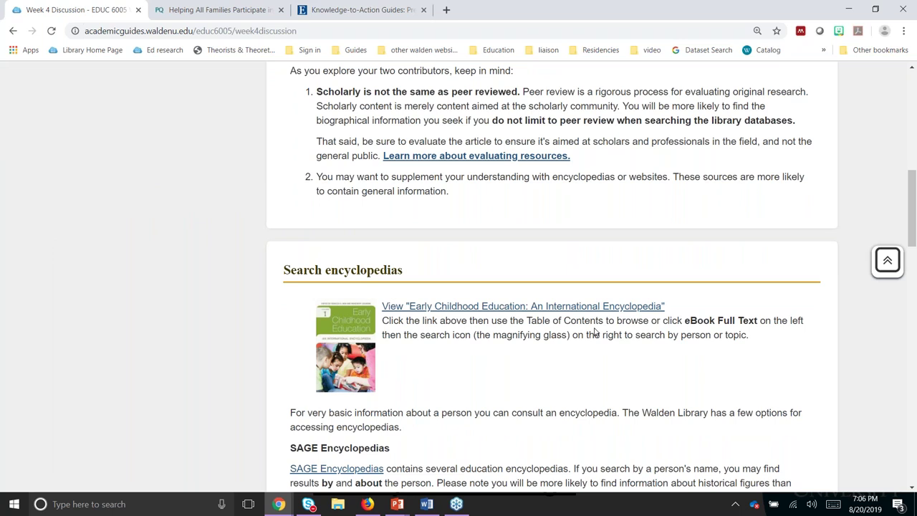
pyautogui.scroll(-5, 595, 333)
pyautogui.scroll(-3, 13, 234)
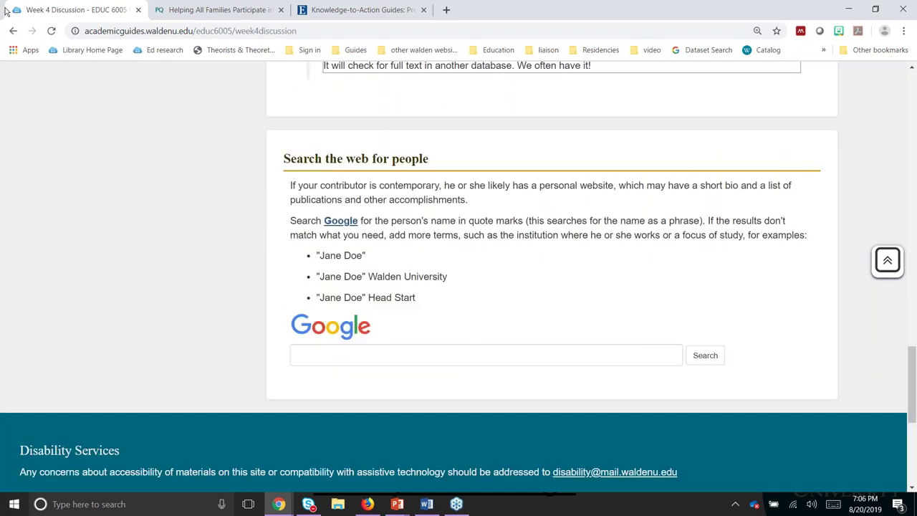
pyautogui.click(81, 52)
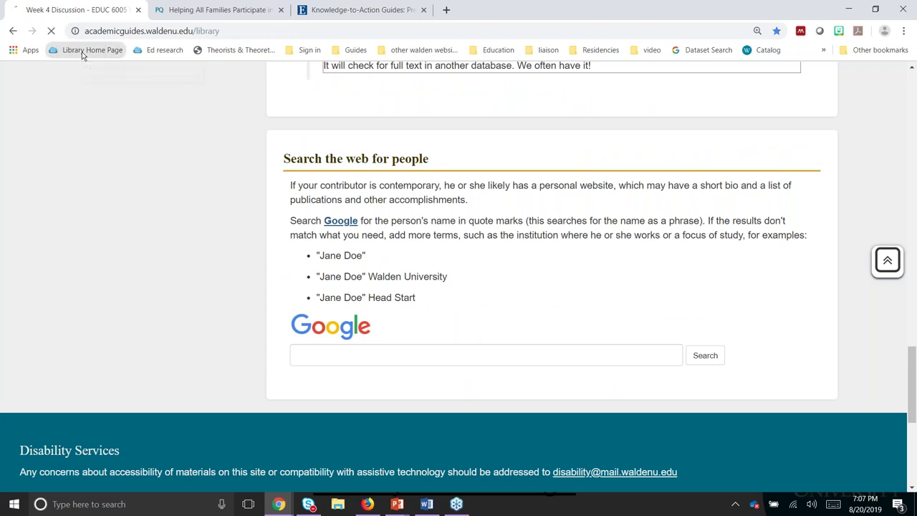
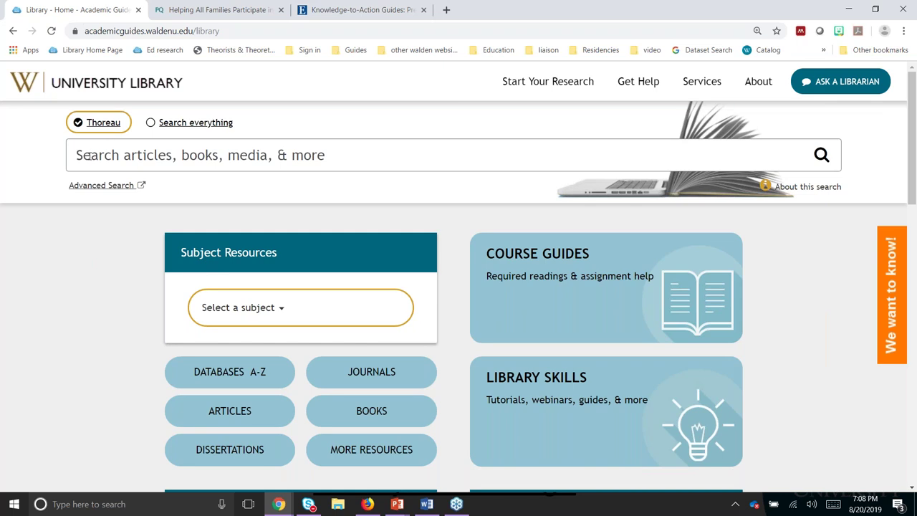
# Step: Bring up the recent-searches list in the homepage's Thoreau search box
pyautogui.click(85, 155)
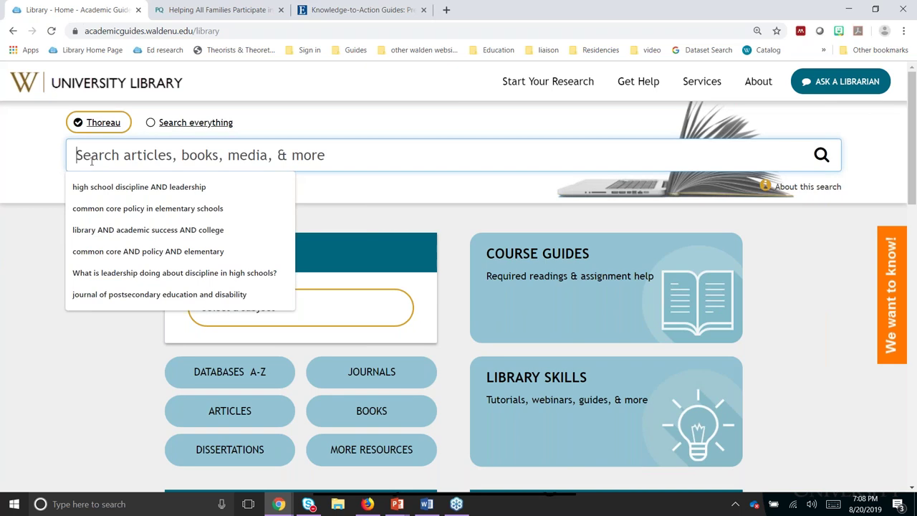
# Step: Search Thoreau for 'What is leadership doing about discipline in high schools?' and highlight the no-results message
pyautogui.click(75, 275)
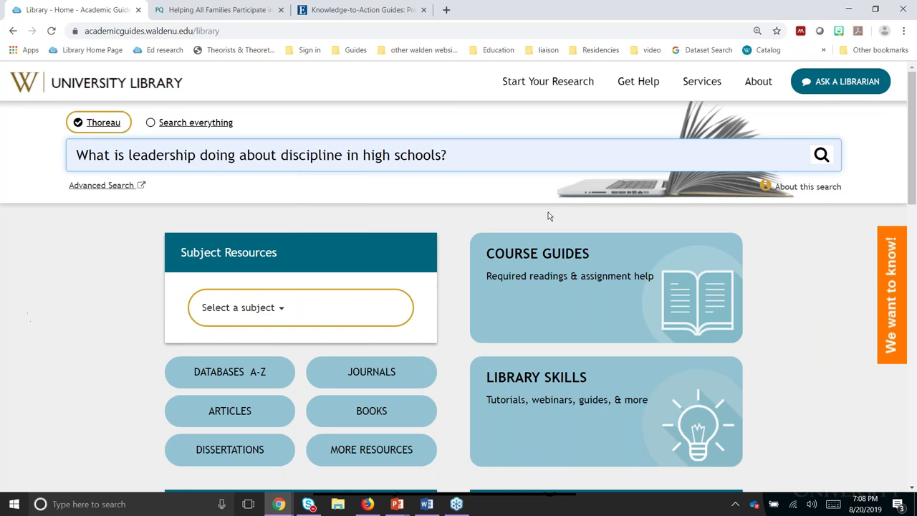
pyautogui.click(822, 155)
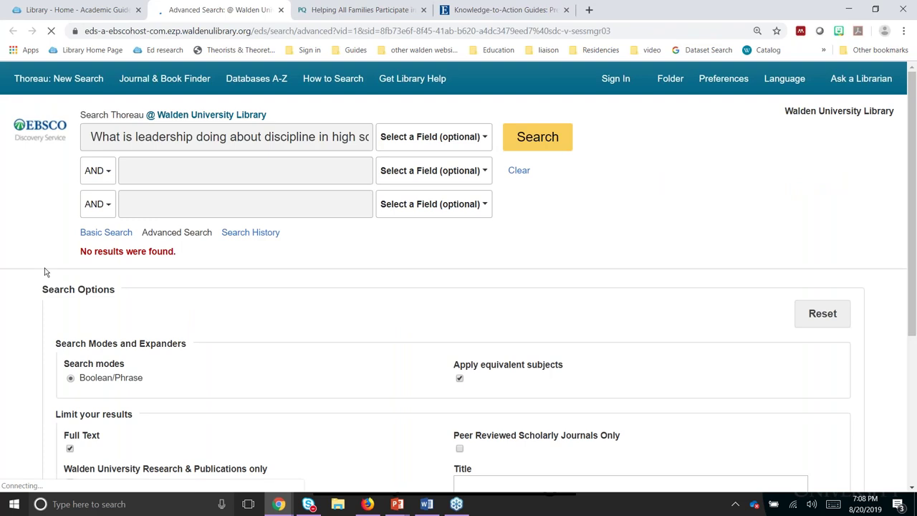
pyautogui.moveTo(44, 272); pyautogui.dragTo(53, 252)
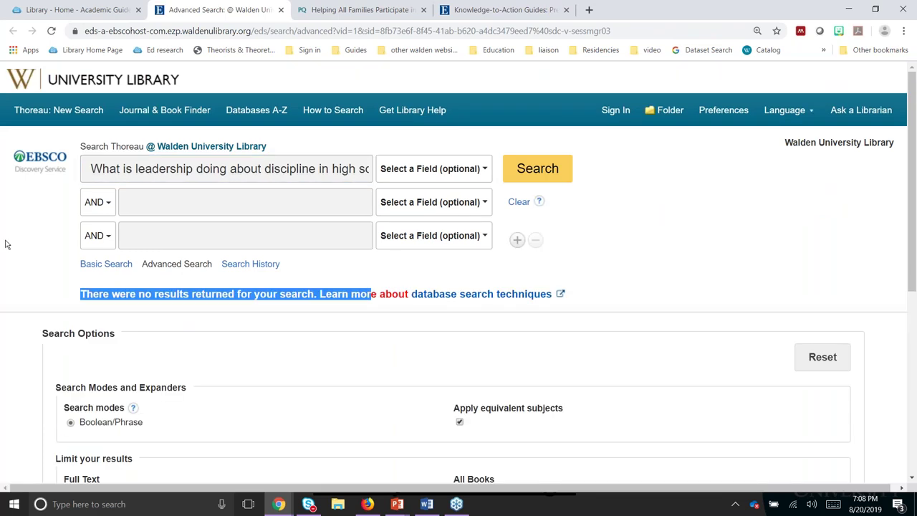
pyautogui.click(41, 9)
# Step: Replace the query with 'high school discipline AND leadership' and search, getting 74 full-text results
pyautogui.hotkey('ctrl', 'a')
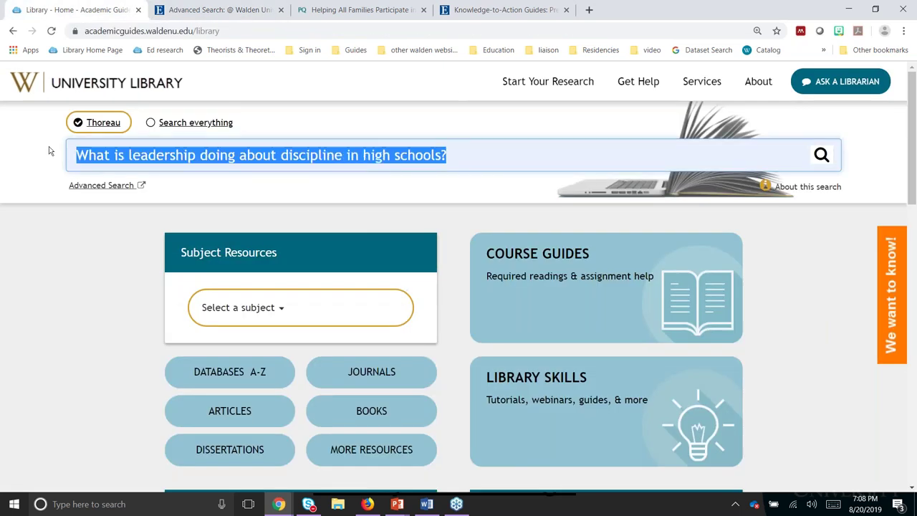
pyautogui.press('BackSpace')
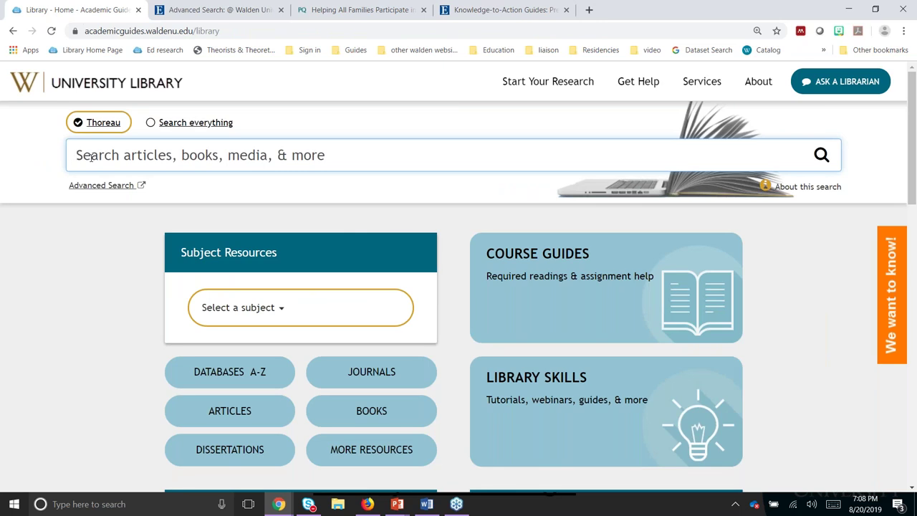
pyautogui.click(91, 157)
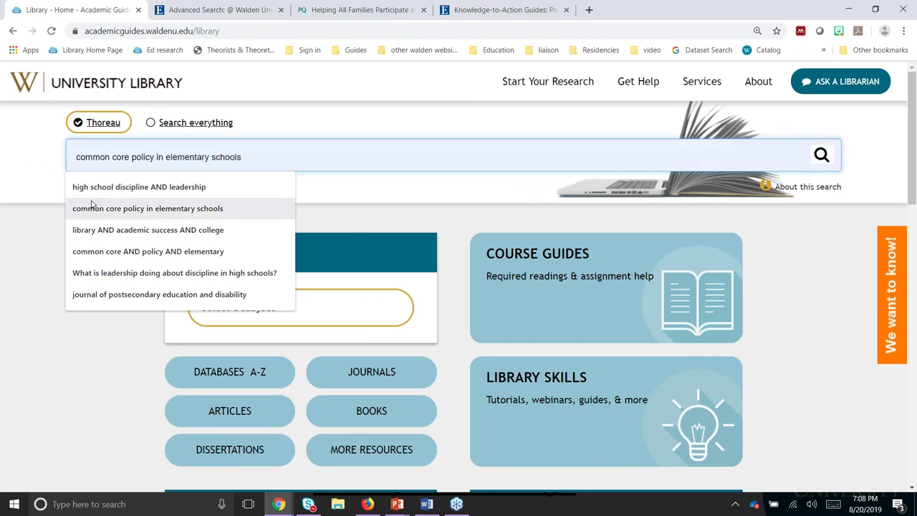
pyautogui.click(93, 187)
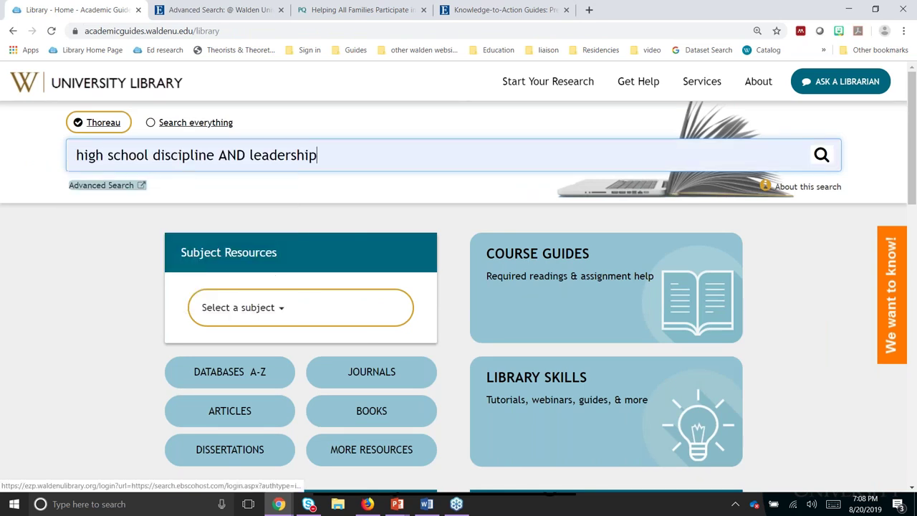
pyautogui.click(822, 156)
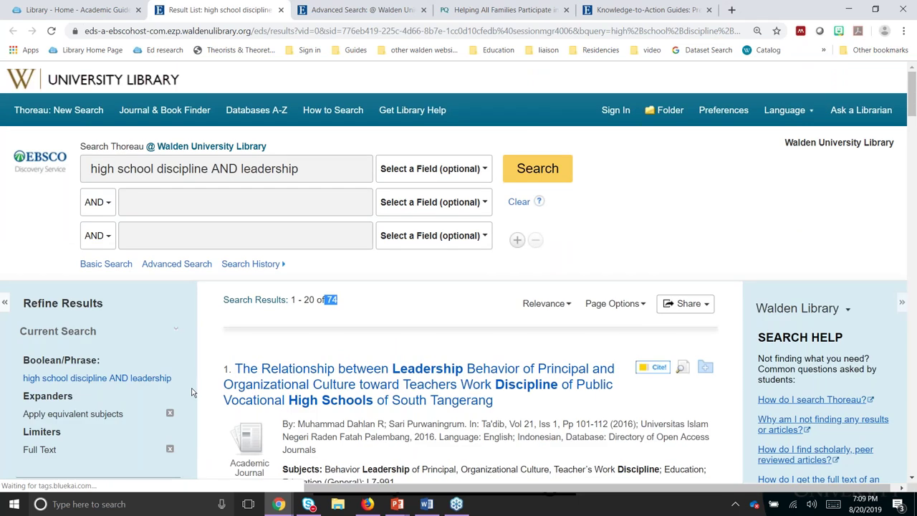
pyautogui.scroll(-6, 192, 392)
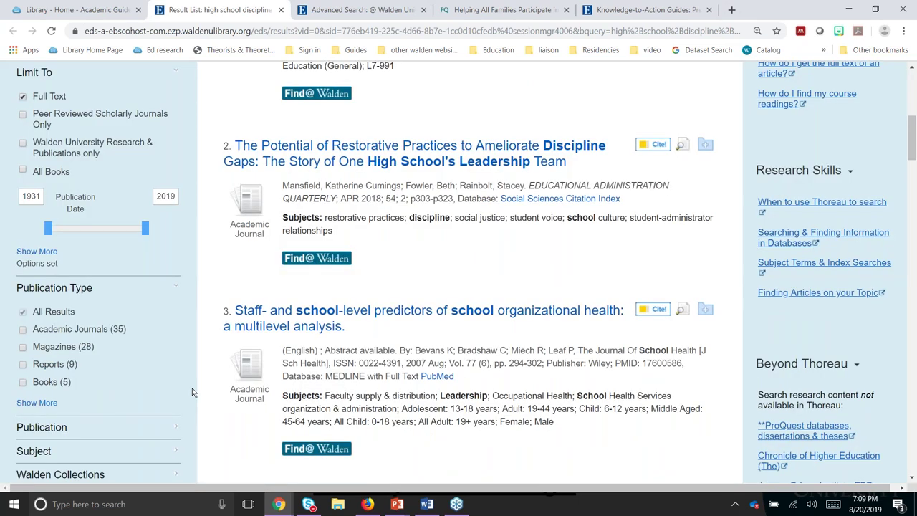
pyautogui.scroll(6, 192, 393)
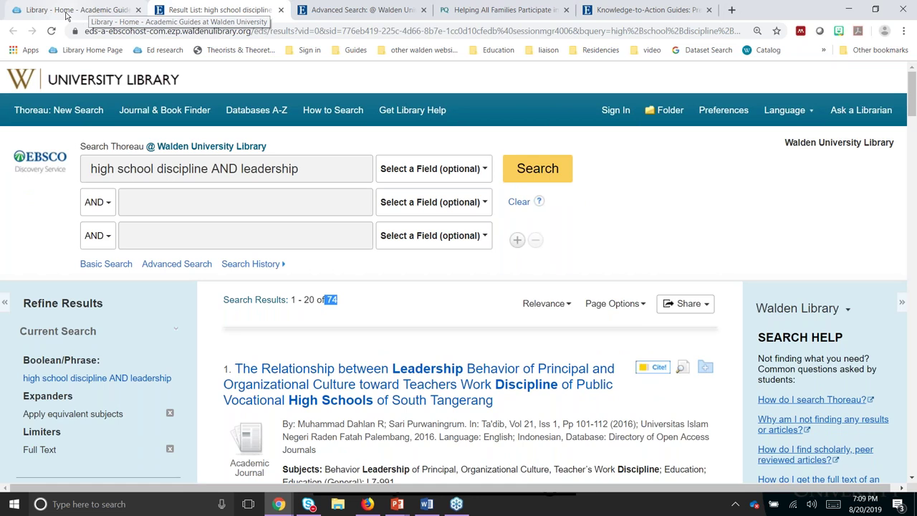
# Step: On the library homepage, switch to Search everything and search for 'peer review'
pyautogui.click(66, 16)
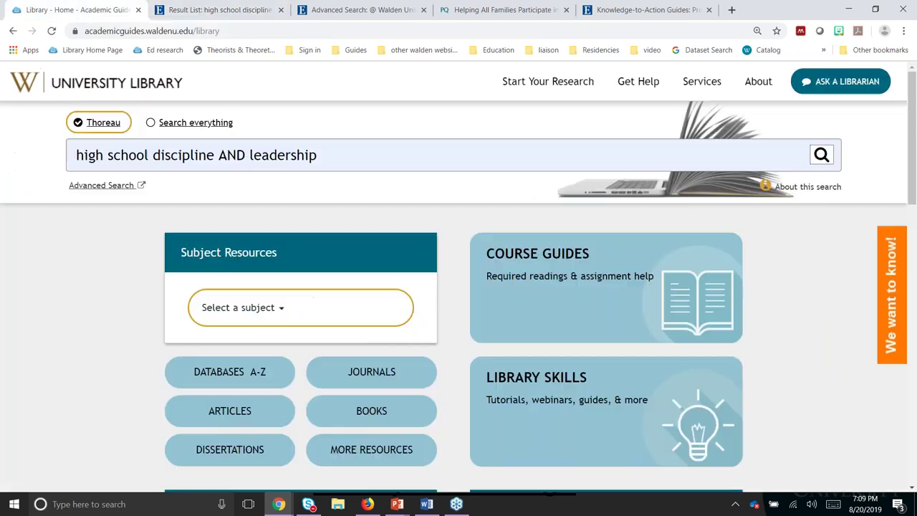
pyautogui.click(151, 124)
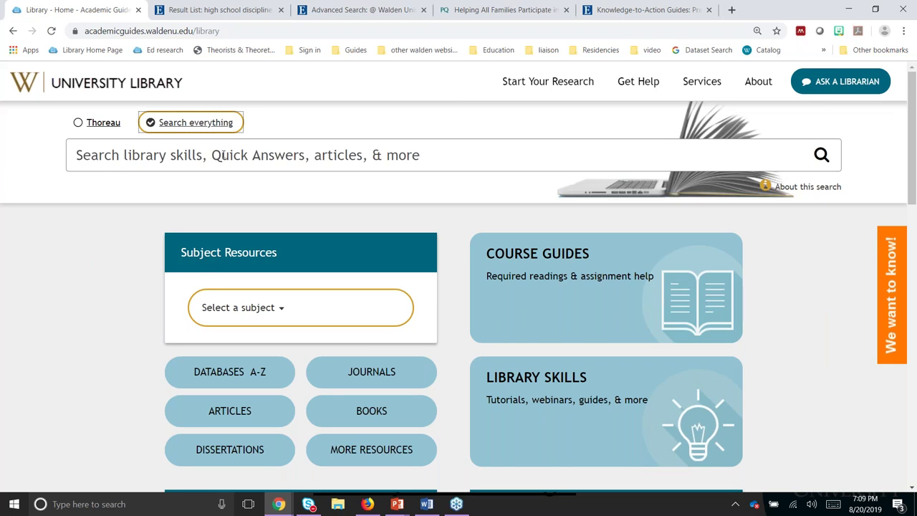
pyautogui.click(224, 155)
pyautogui.click(224, 156)
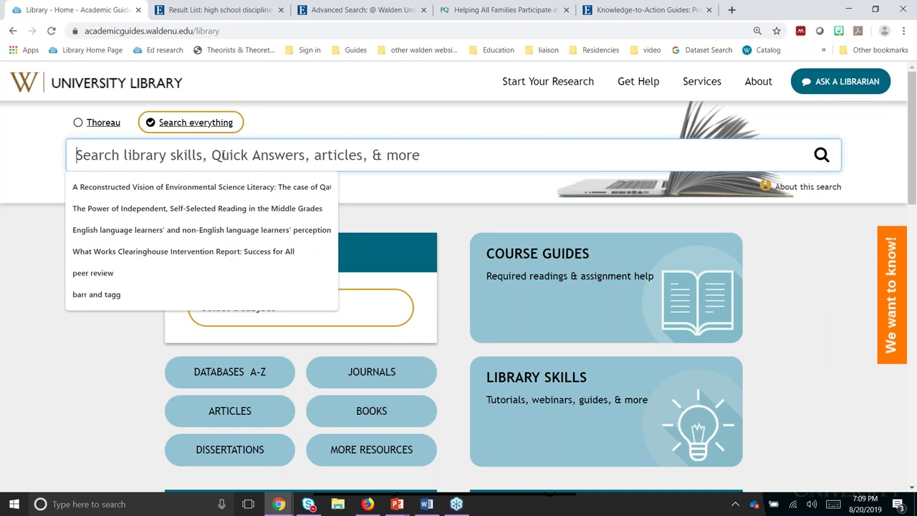
pyautogui.write('peer review')
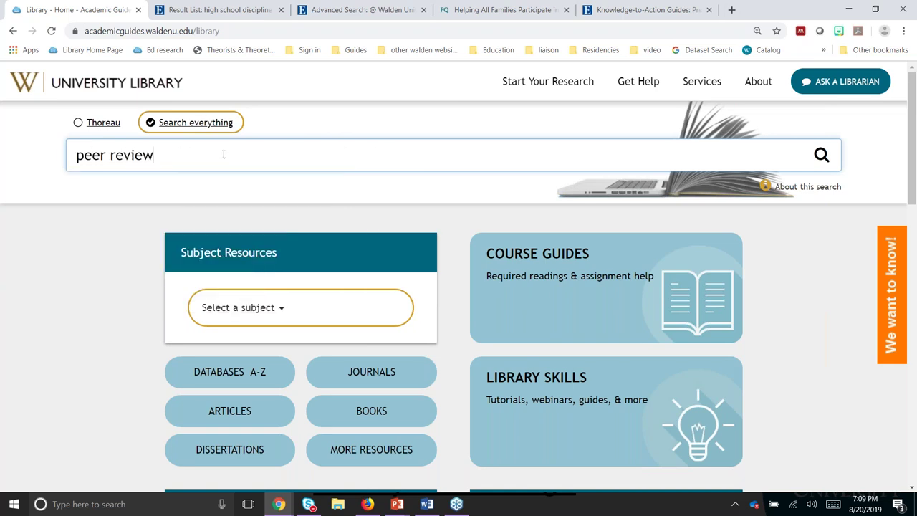
pyautogui.press('Return')
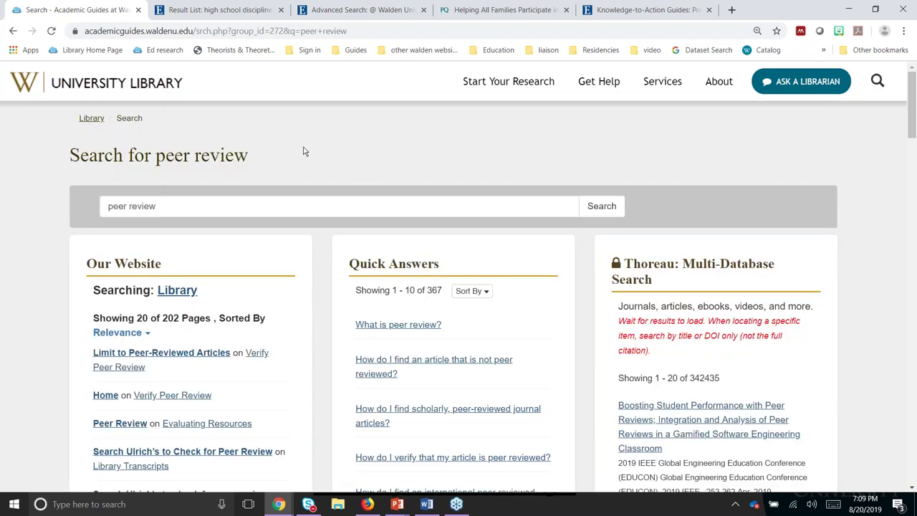
pyautogui.scroll(-1, 303, 151)
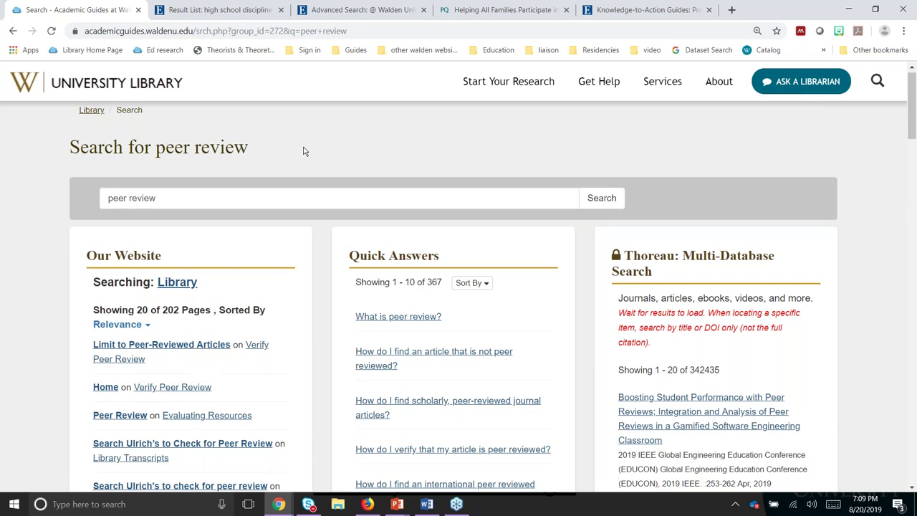
pyautogui.scroll(-1, 303, 151)
pyautogui.moveTo(87, 205); pyautogui.dragTo(162, 204)
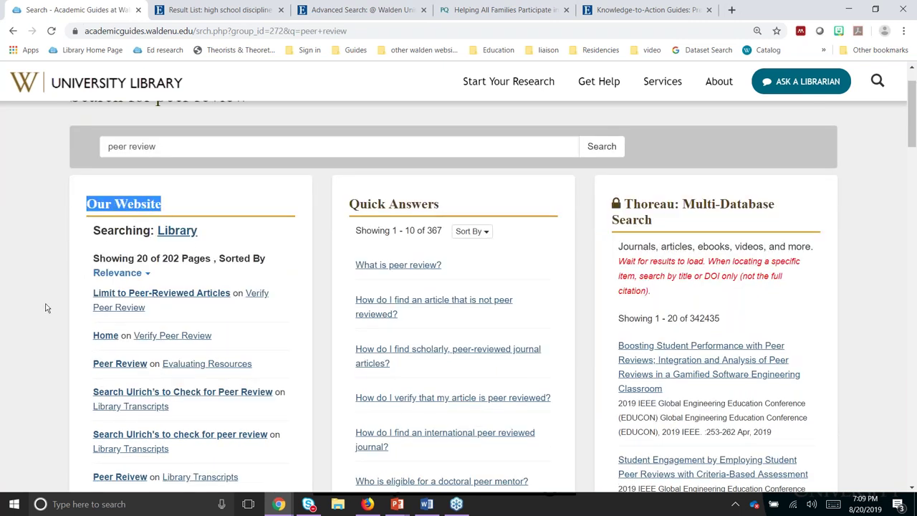
pyautogui.scroll(-1, 45, 307)
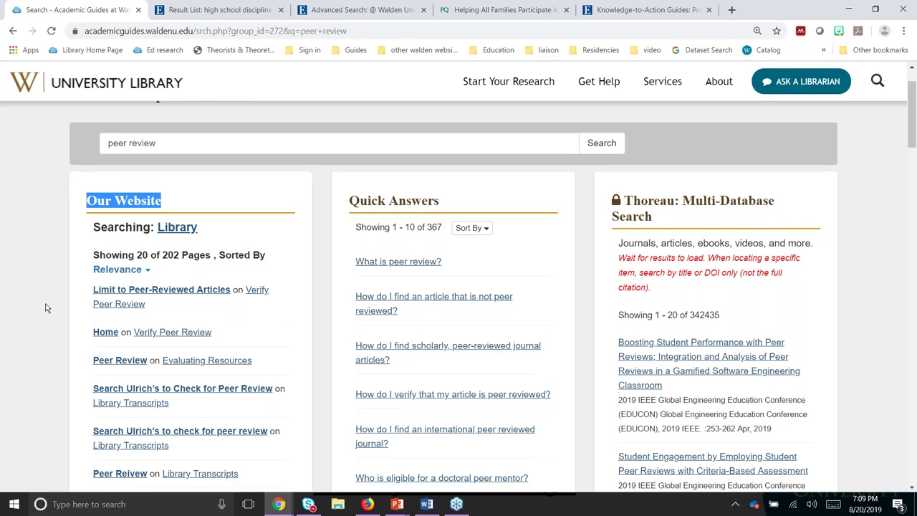
pyautogui.scroll(-2, 45, 307)
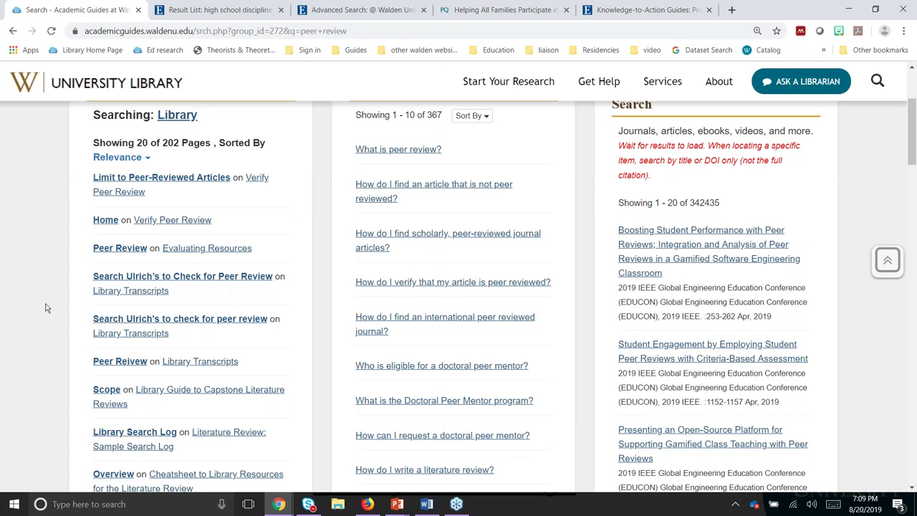
pyautogui.scroll(1, 45, 307)
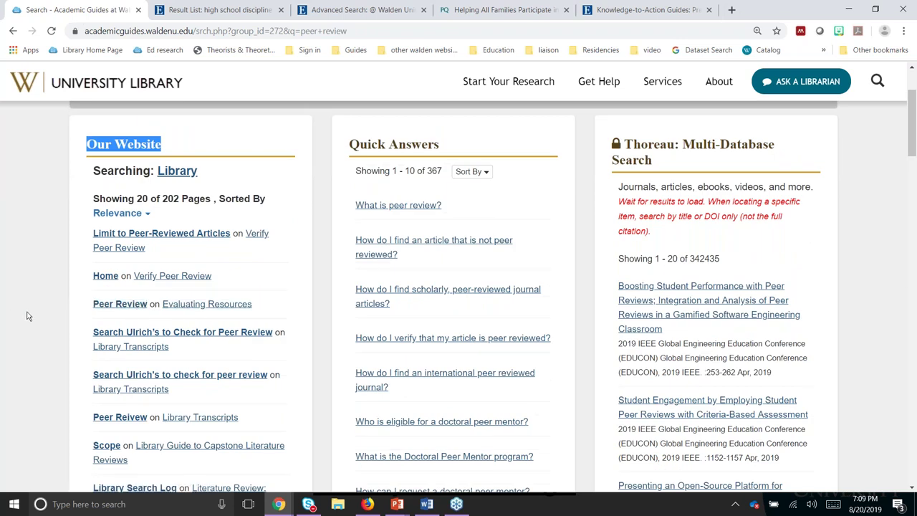
pyautogui.scroll(1, 27, 316)
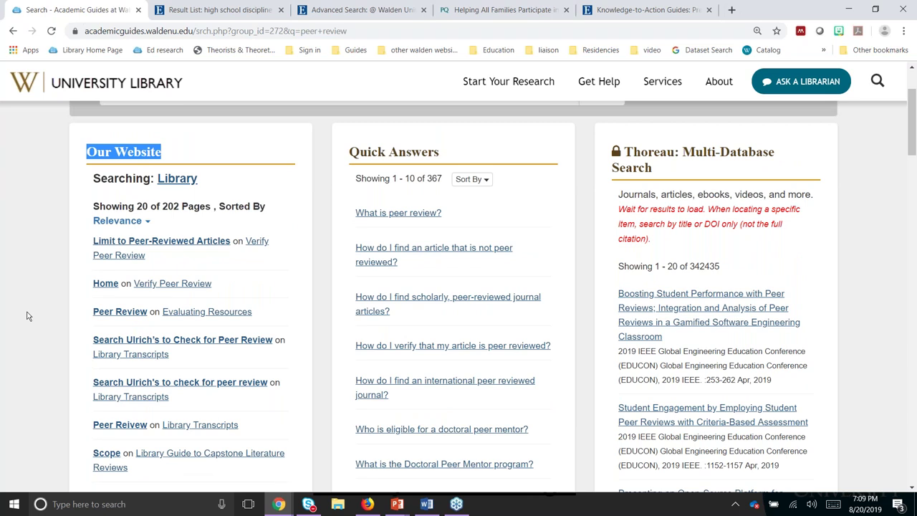
pyautogui.scroll(1, 27, 316)
pyautogui.scroll(1, 27, 316)
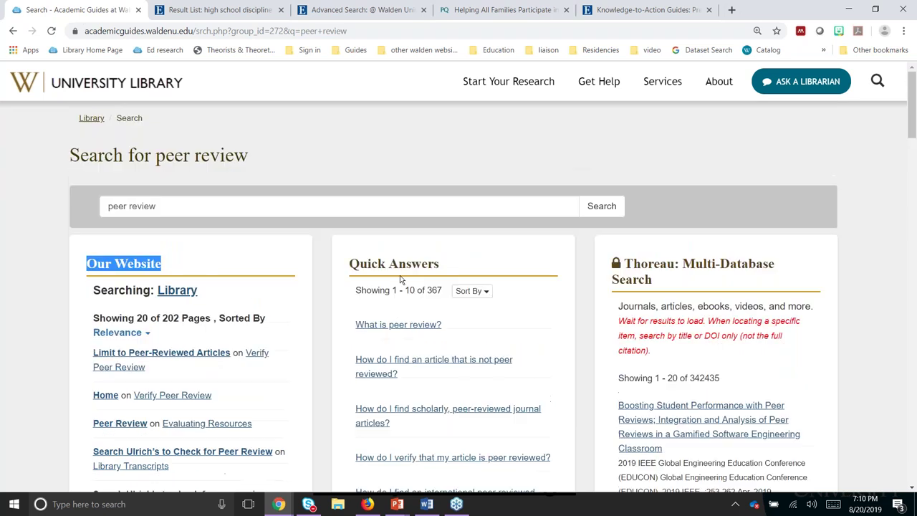
pyautogui.moveTo(349, 264); pyautogui.dragTo(454, 272)
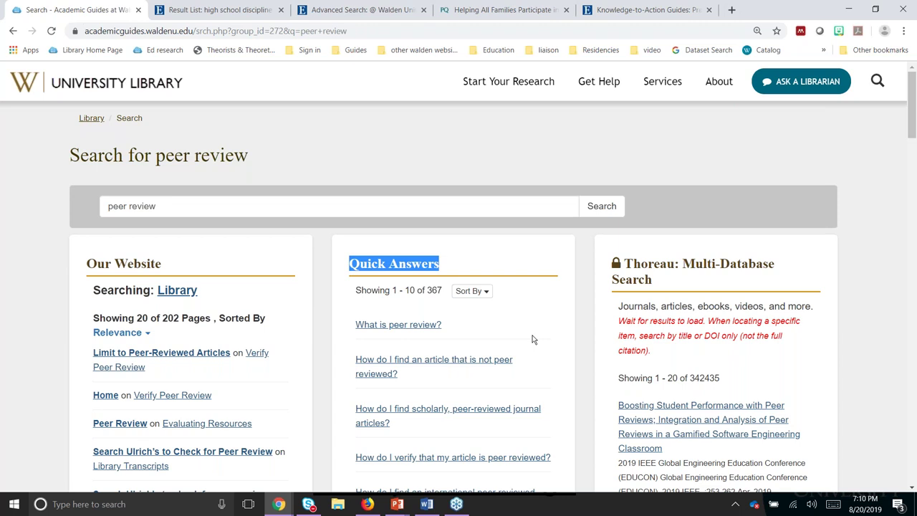
pyautogui.scroll(-1, 533, 339)
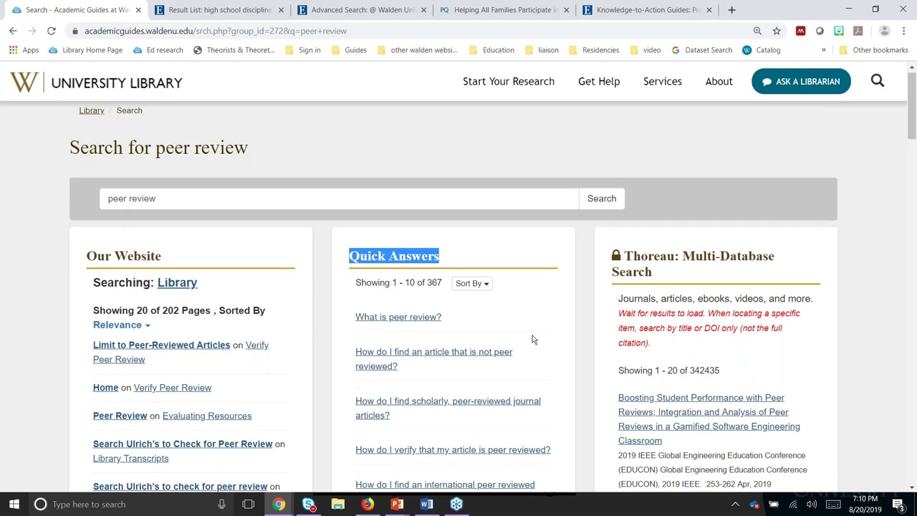
pyautogui.scroll(-1, 533, 339)
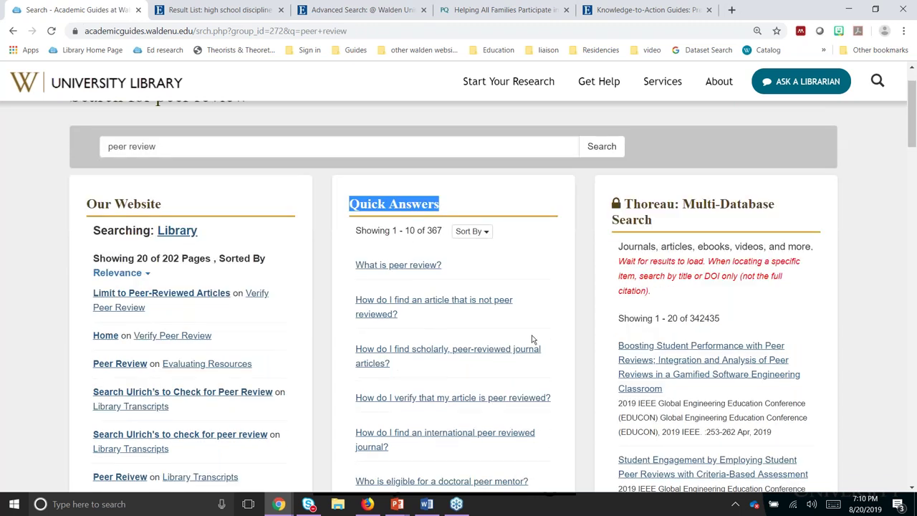
pyautogui.scroll(-1, 533, 339)
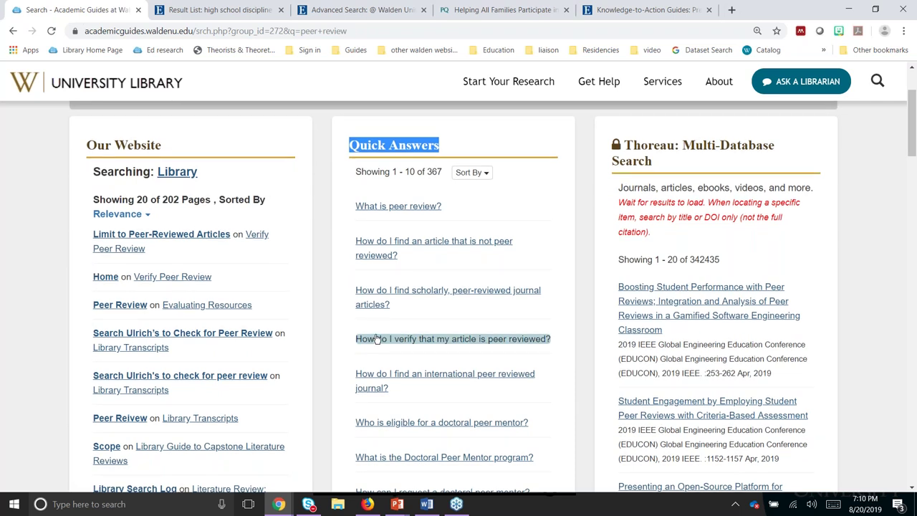
pyautogui.scroll(2, 366, 352)
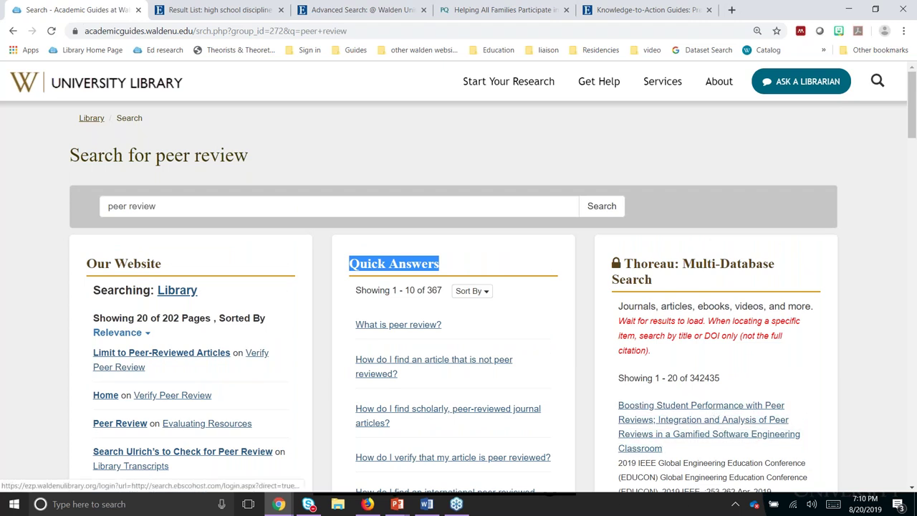
pyautogui.scroll(-1, 755, 428)
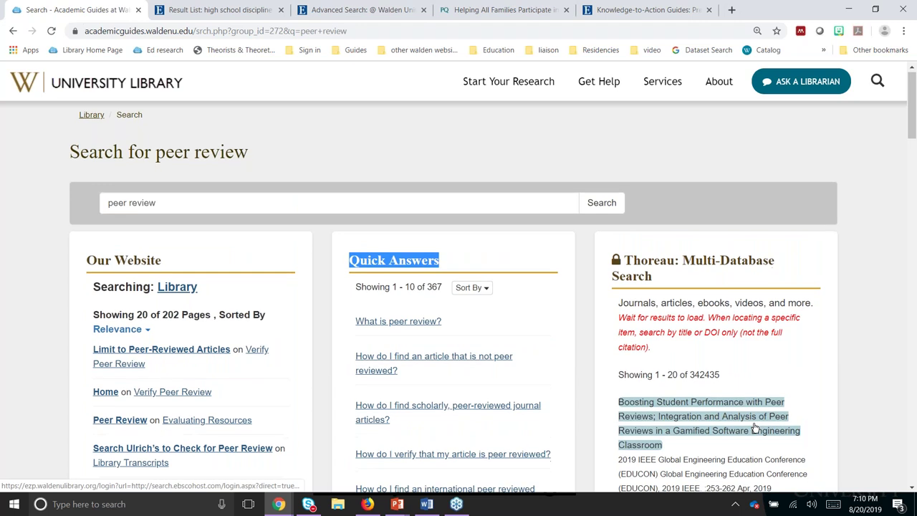
pyautogui.scroll(-2, 755, 428)
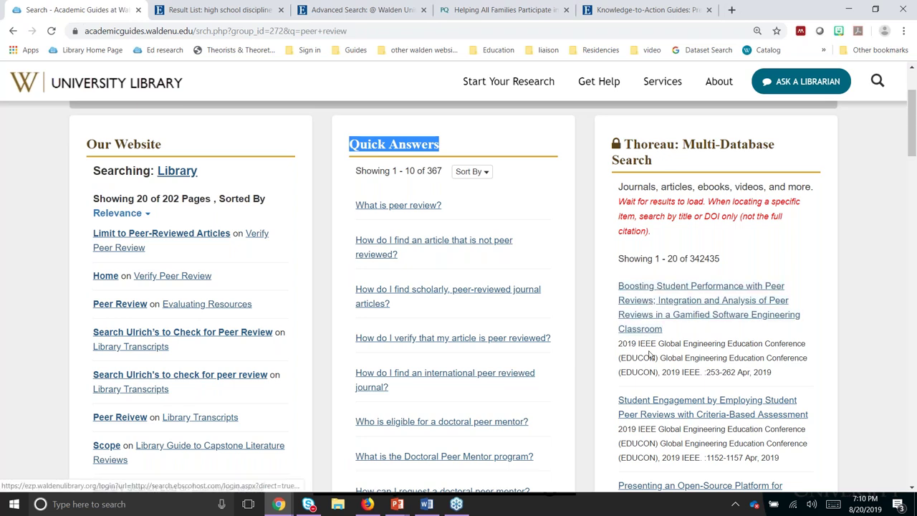
pyautogui.scroll(-1, 650, 355)
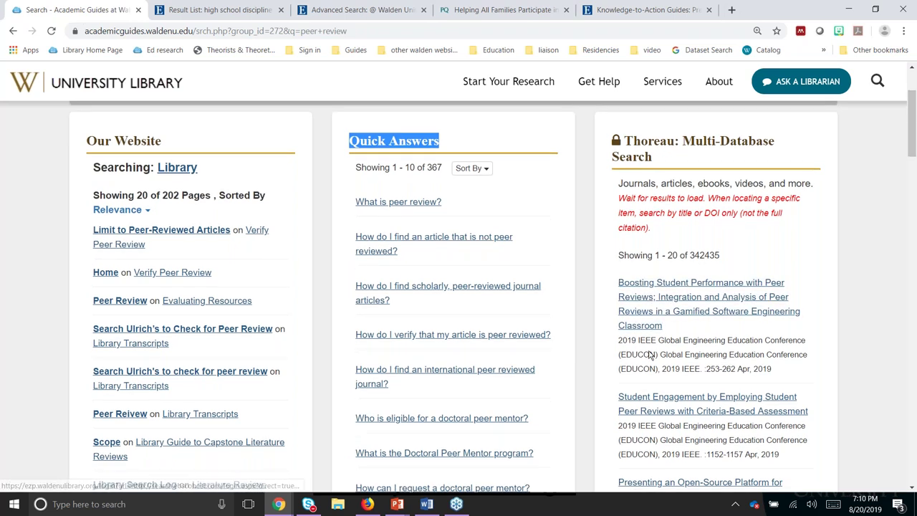
pyautogui.scroll(-1, 650, 355)
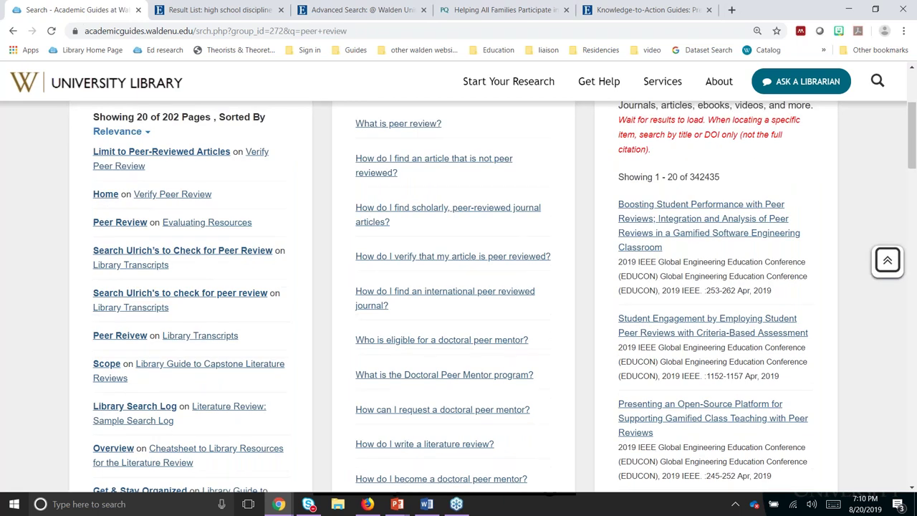
pyautogui.scroll(1, 598, 423)
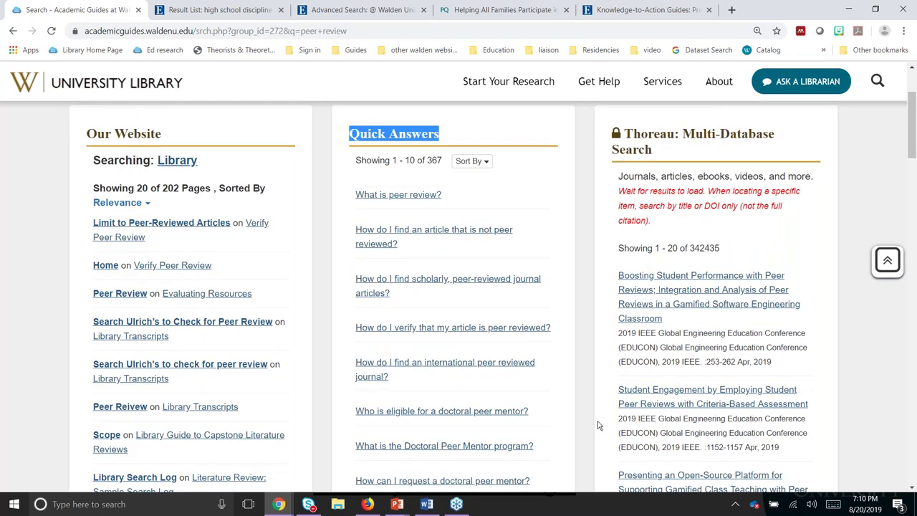
pyautogui.scroll(2, 598, 425)
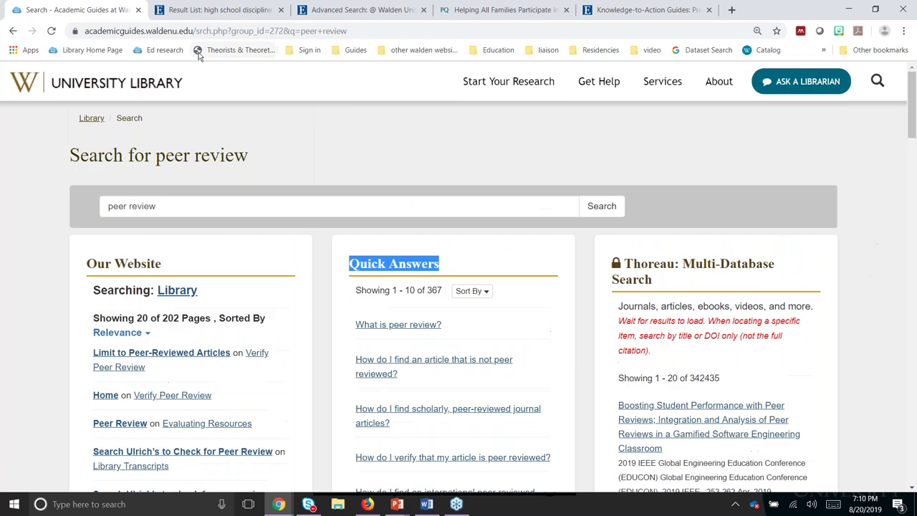
# Step: Return to the library home, choose Search everything, and pick Education from the subject list
pyautogui.click(91, 86)
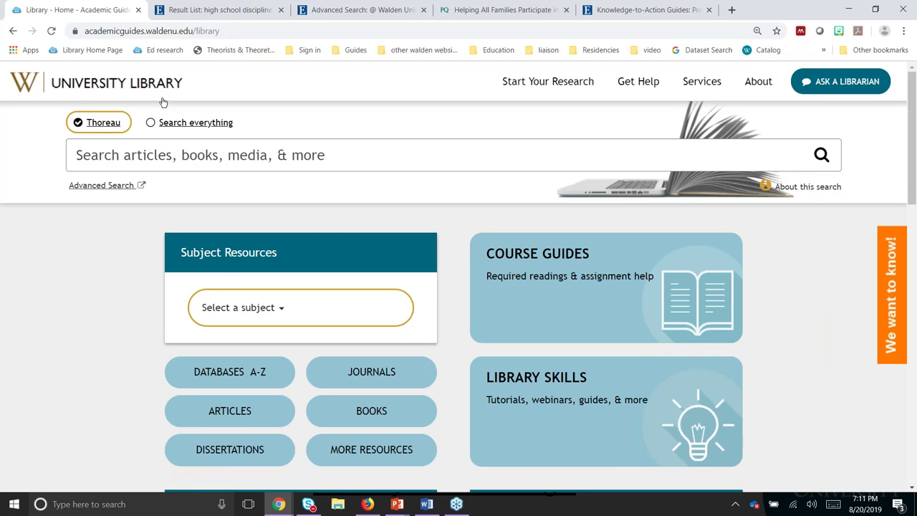
pyautogui.click(152, 126)
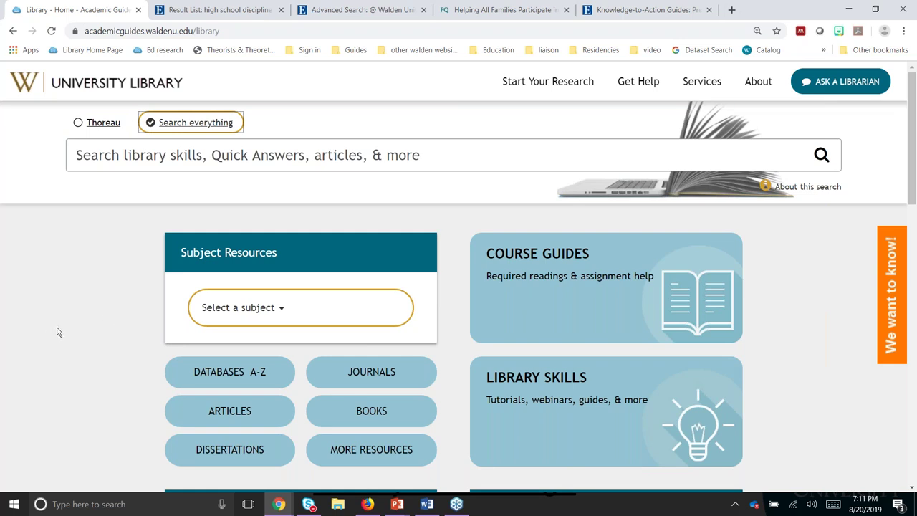
pyautogui.click(233, 308)
pyautogui.click(233, 307)
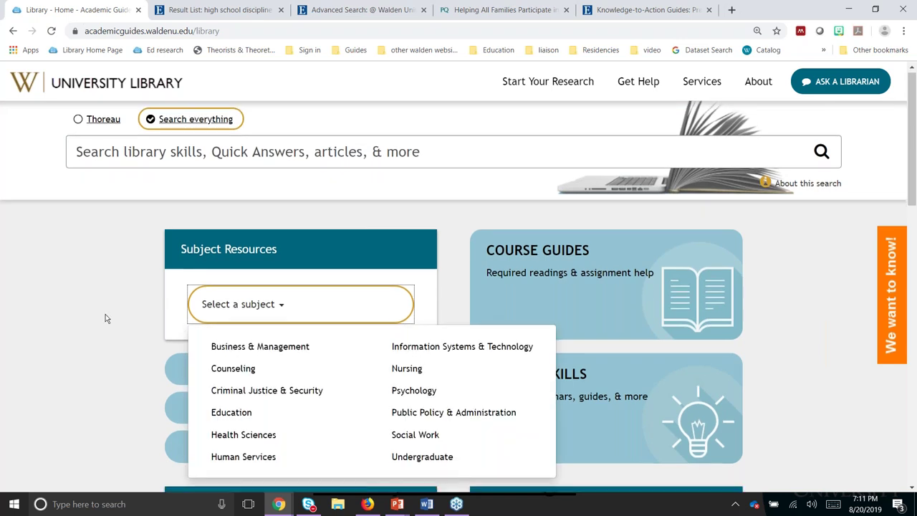
pyautogui.scroll(-2, 105, 318)
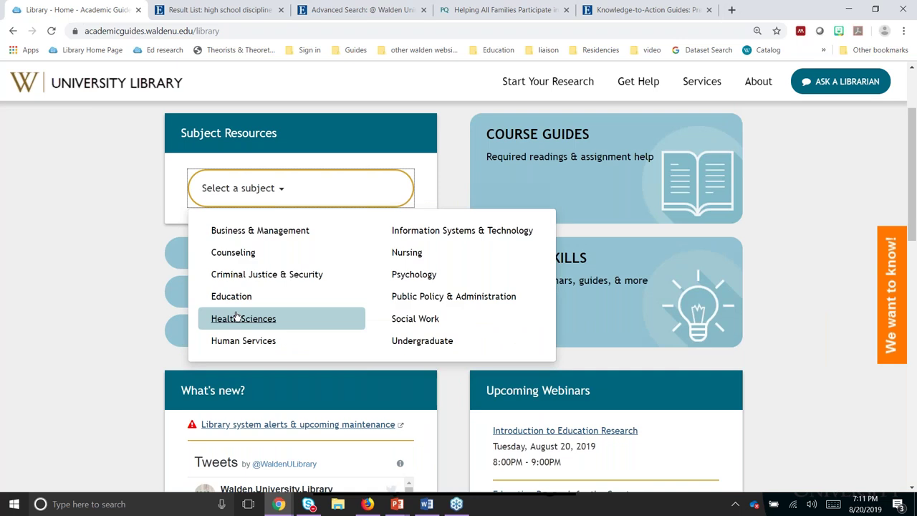
pyautogui.click(236, 316)
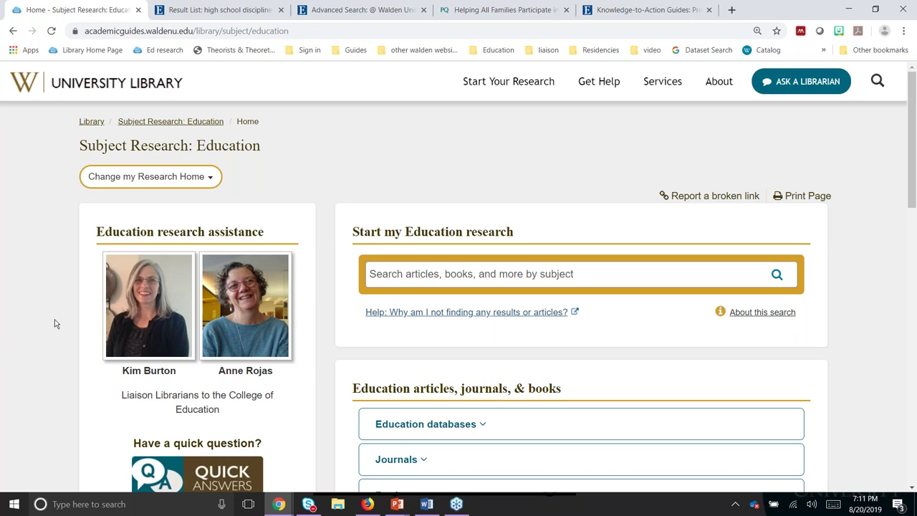
pyautogui.scroll(-1, 56, 324)
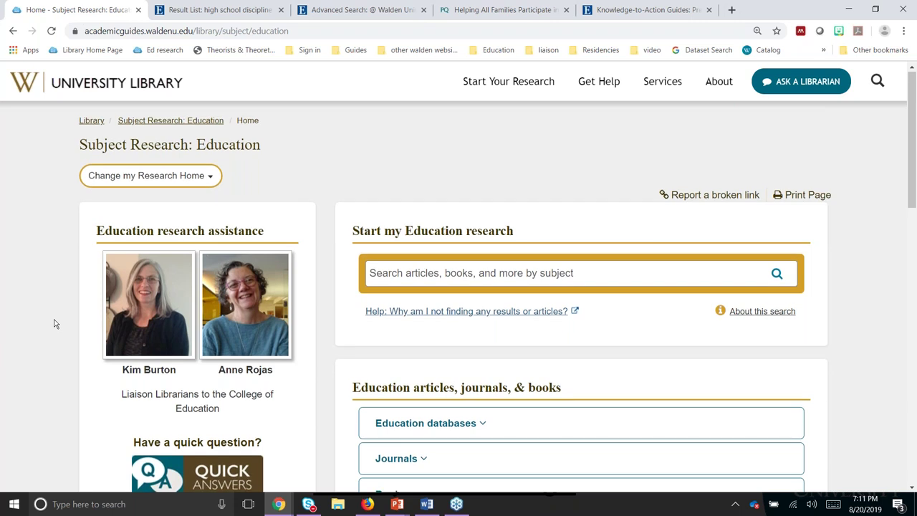
pyautogui.scroll(-1, 55, 324)
pyautogui.click(401, 214)
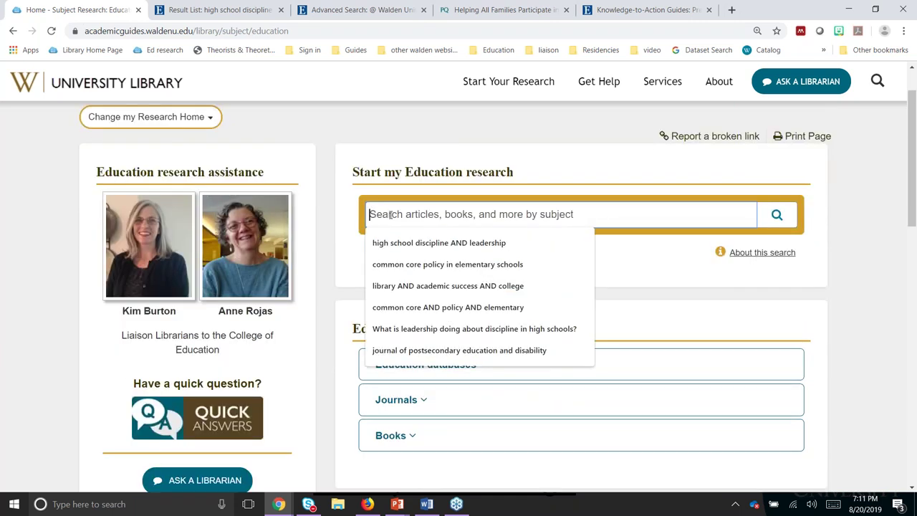
pyautogui.click(323, 151)
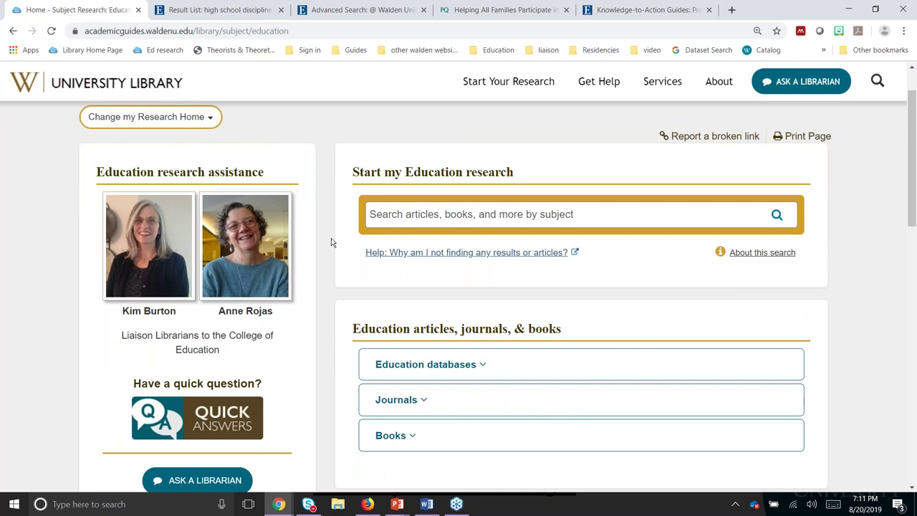
pyautogui.scroll(-1, 331, 238)
pyautogui.scroll(-3, 331, 238)
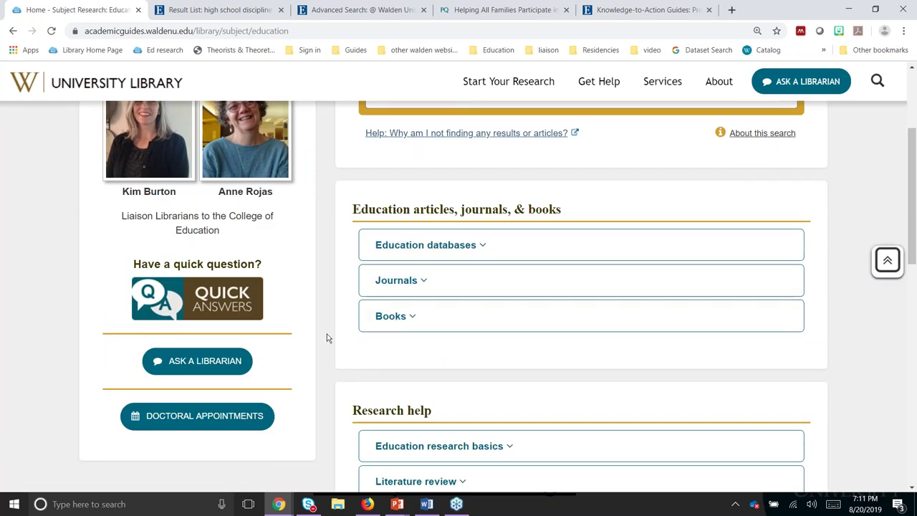
pyautogui.scroll(-1, 327, 337)
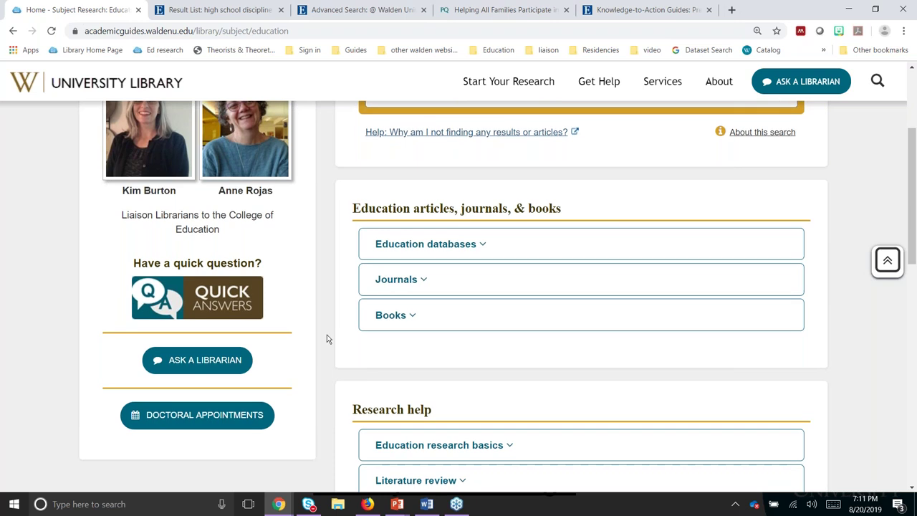
pyautogui.scroll(-1, 327, 338)
pyautogui.scroll(-3, 361, 200)
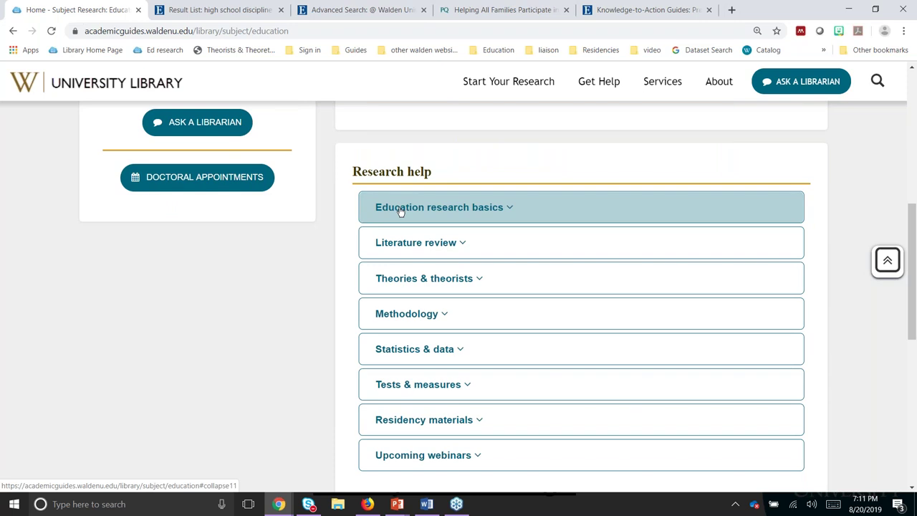
pyautogui.click(400, 210)
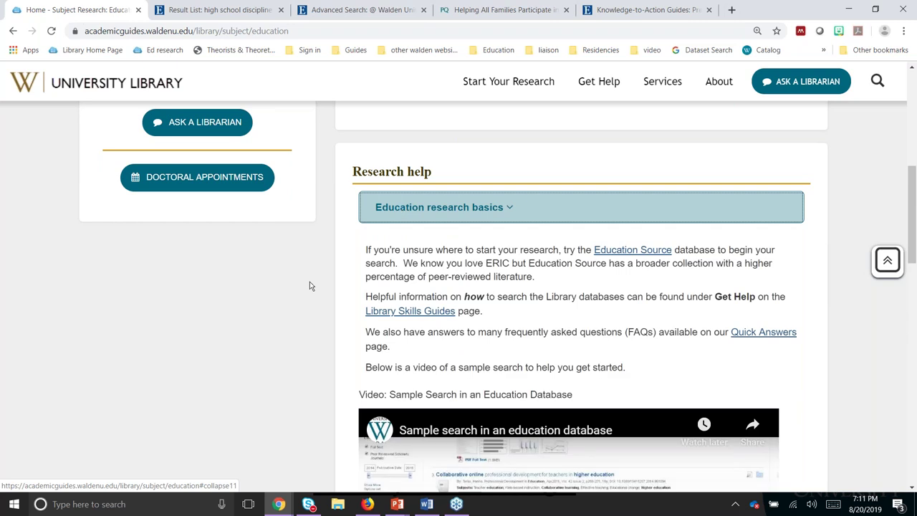
pyautogui.scroll(-3, 309, 286)
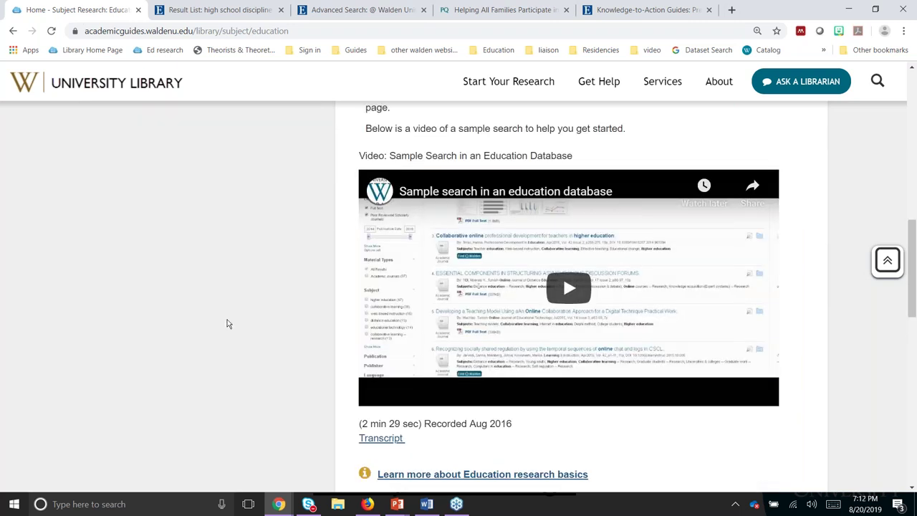
pyautogui.scroll(1, 240, 330)
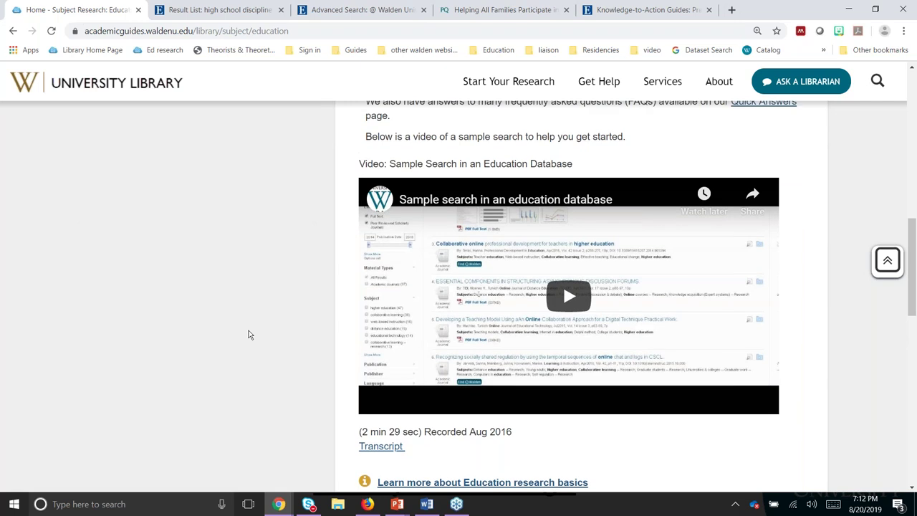
pyautogui.scroll(3, 249, 331)
pyautogui.press('Return')
pyautogui.scroll(1, 326, 285)
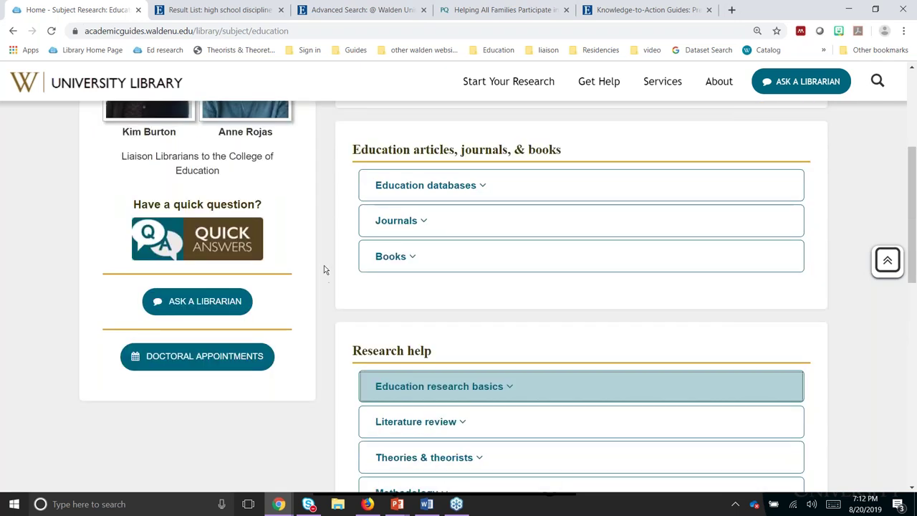
pyautogui.scroll(1, 324, 270)
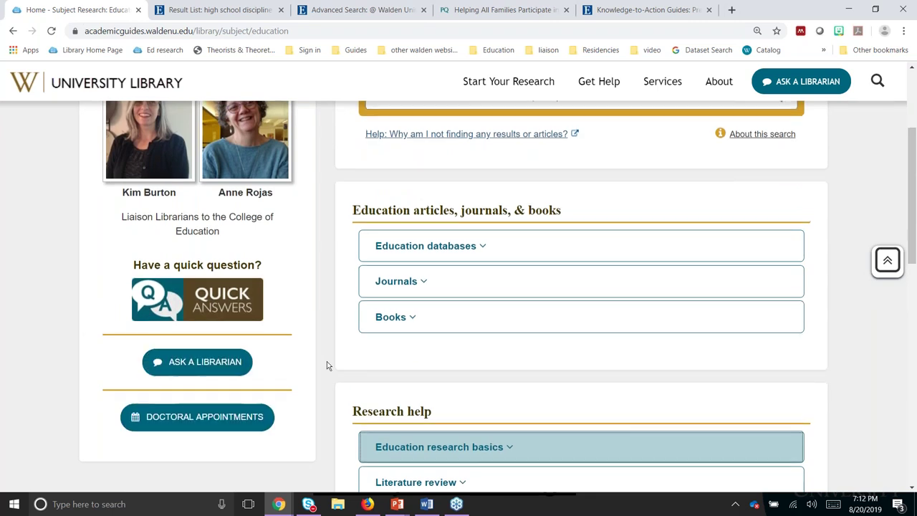
pyautogui.scroll(1, 327, 365)
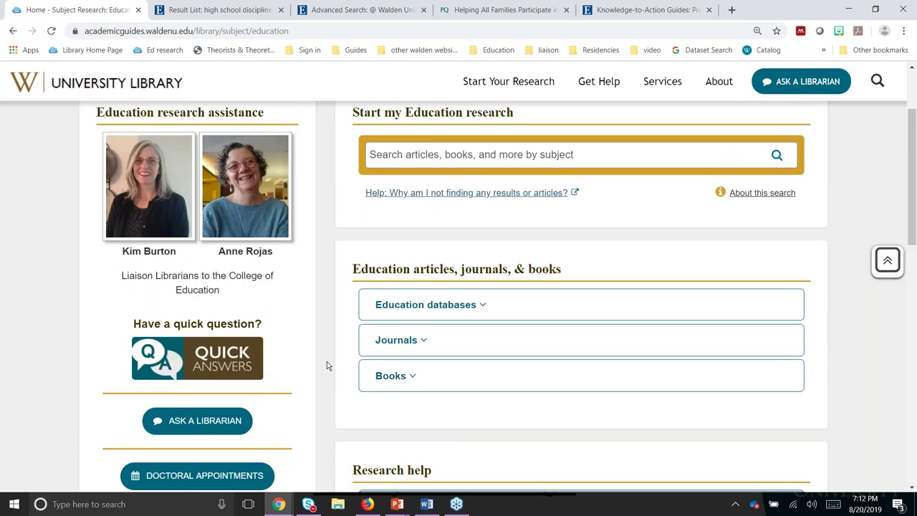
pyautogui.scroll(2, 327, 366)
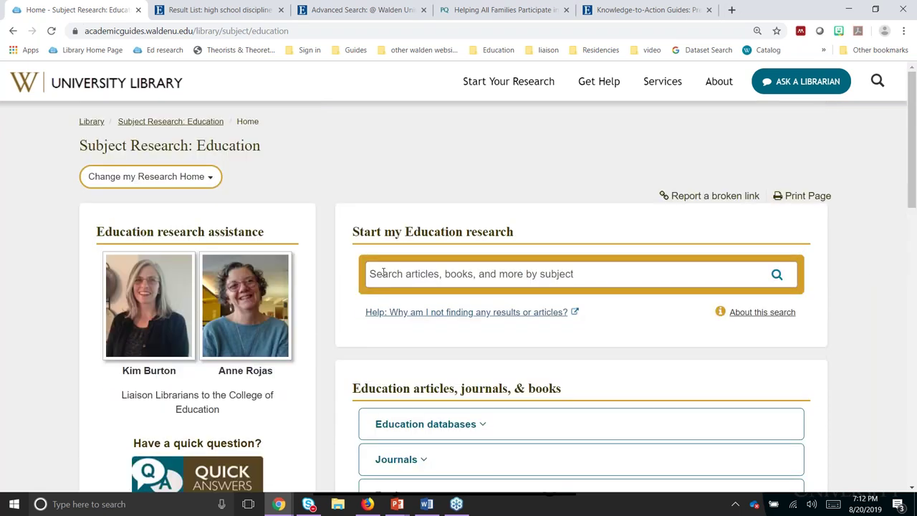
# Step: Run the suggested search 'common core policy in elementary schools', which returns no results
pyautogui.click(382, 273)
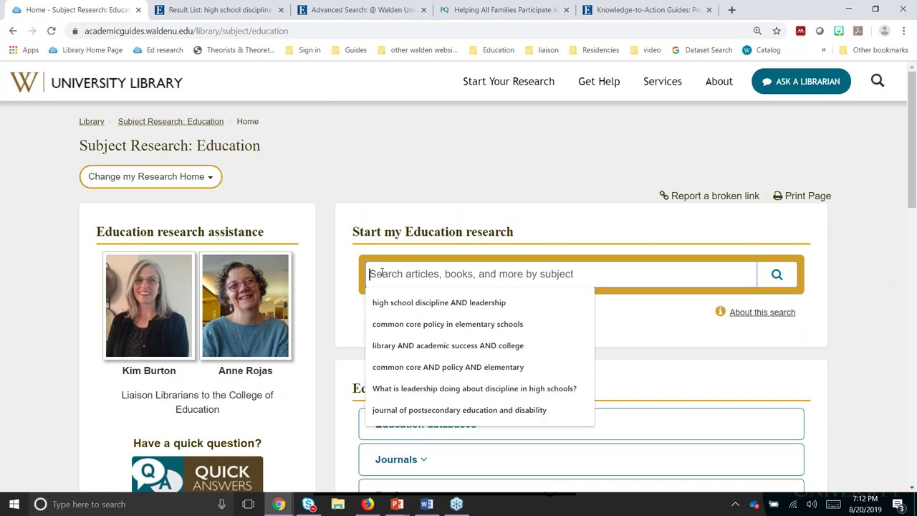
pyautogui.click(391, 324)
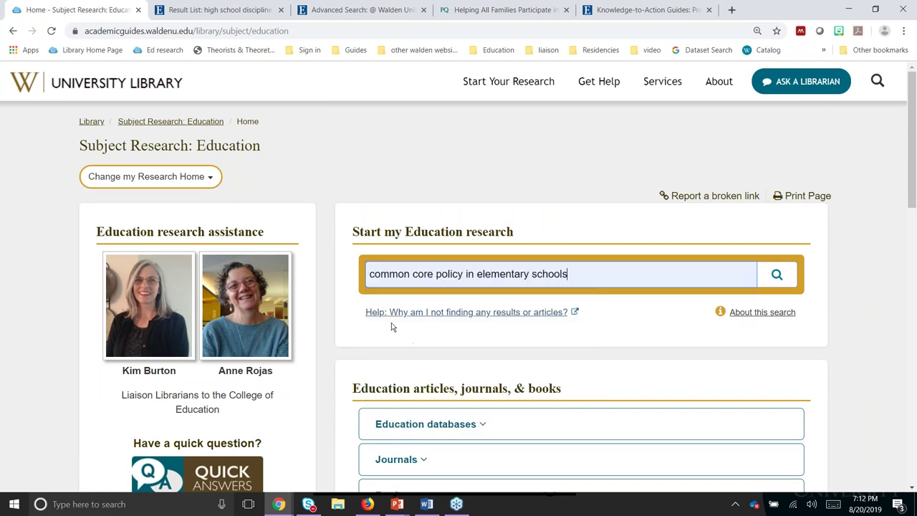
pyautogui.click(789, 278)
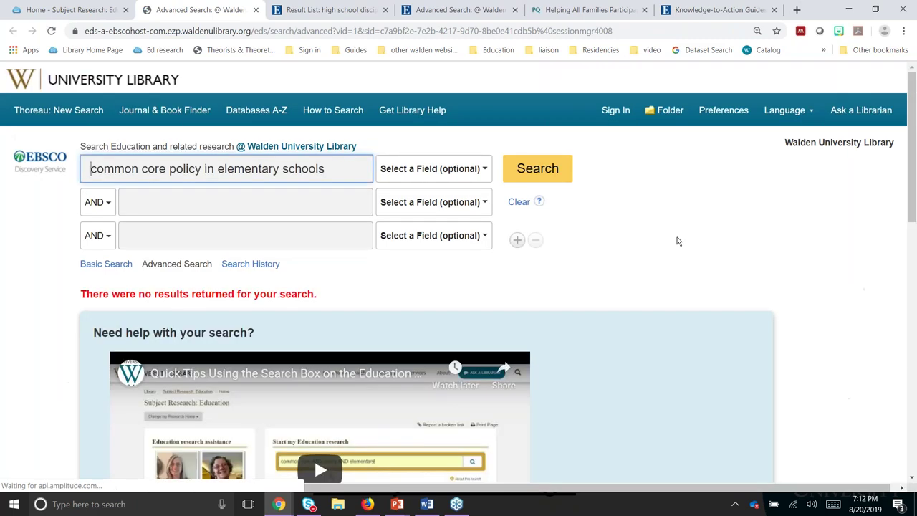
pyautogui.scroll(-3, 678, 241)
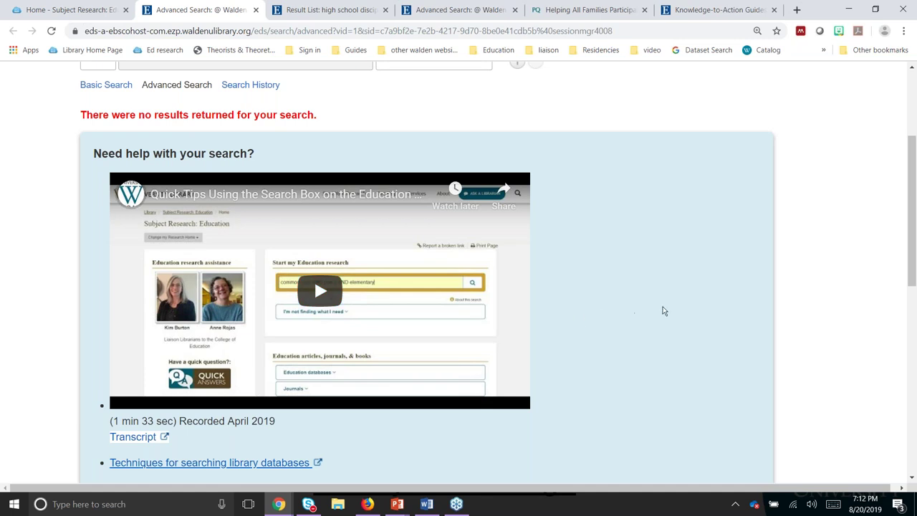
pyautogui.scroll(1, 664, 311)
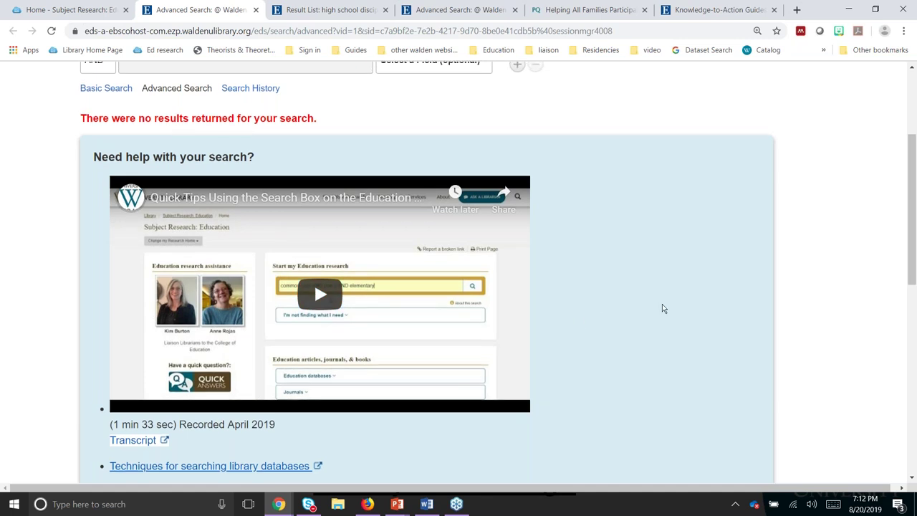
pyautogui.scroll(3, 662, 308)
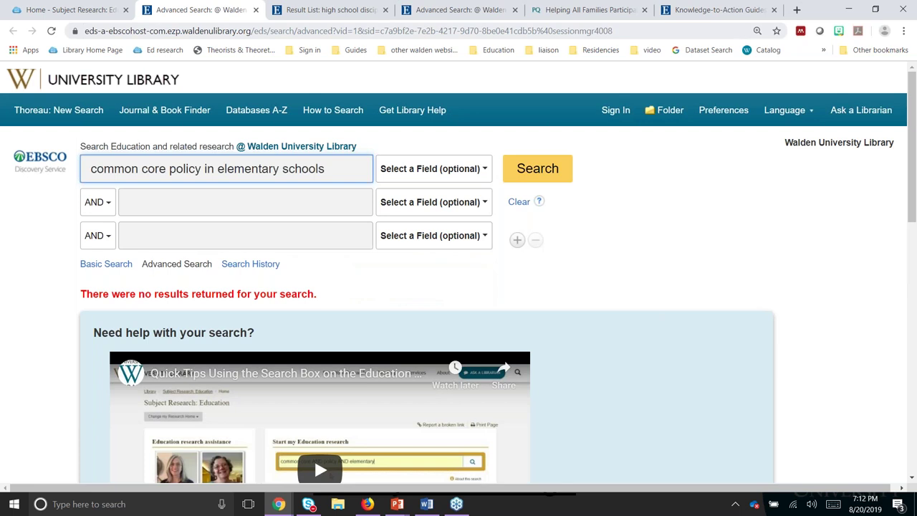
# Step: From the Education page, search 'common core AND policy AND elementary', returning 765 results
pyautogui.hotkey('ctrl', '1')
pyautogui.hotkey('ctrl', 'a')
pyautogui.press('BackSpace')
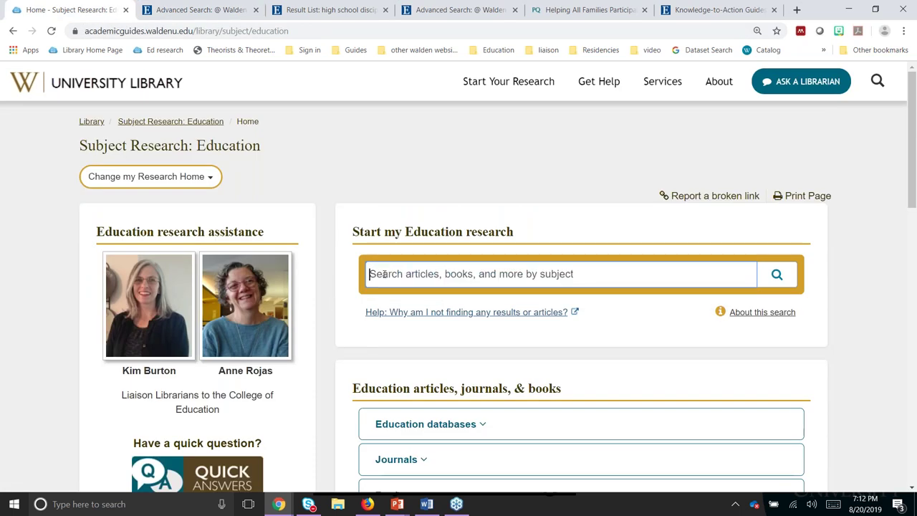
pyautogui.click(385, 274)
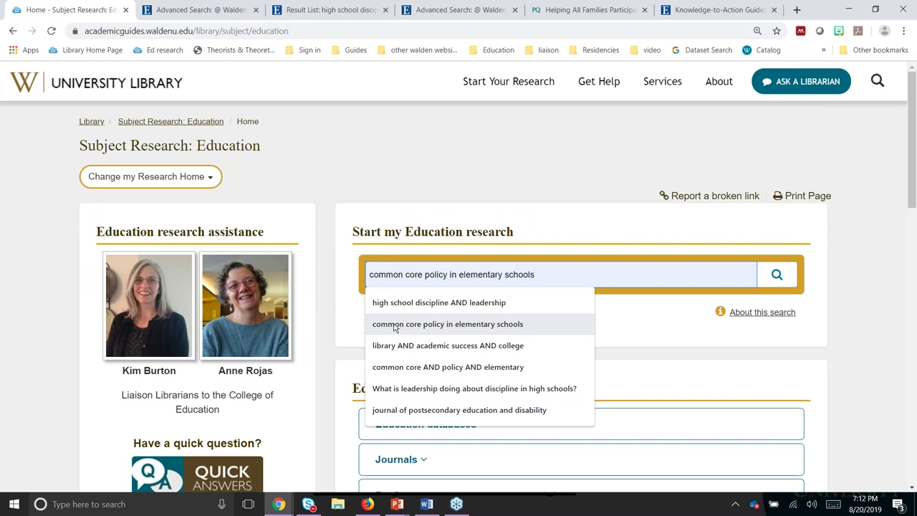
pyautogui.click(395, 367)
pyautogui.click(779, 279)
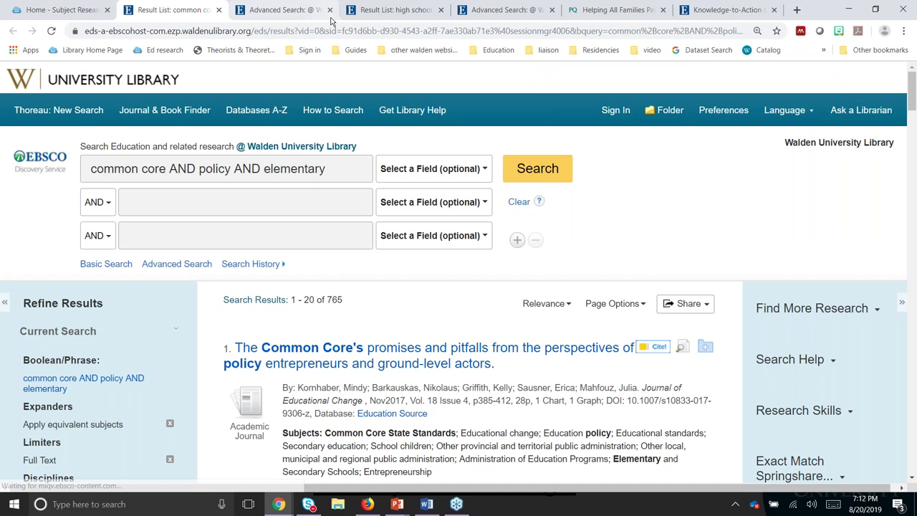
# Step: Close the leftover search and Knowledge-to-Action guide tabs and return to the Education page
pyautogui.click(329, 11)
pyautogui.click(330, 11)
pyautogui.click(330, 11)
pyautogui.click(330, 11)
pyautogui.click(337, 10)
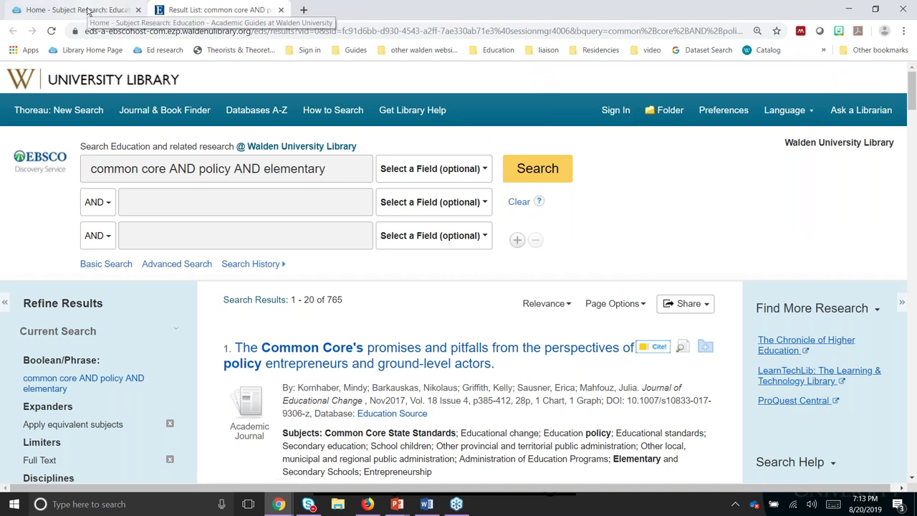
pyautogui.click(88, 10)
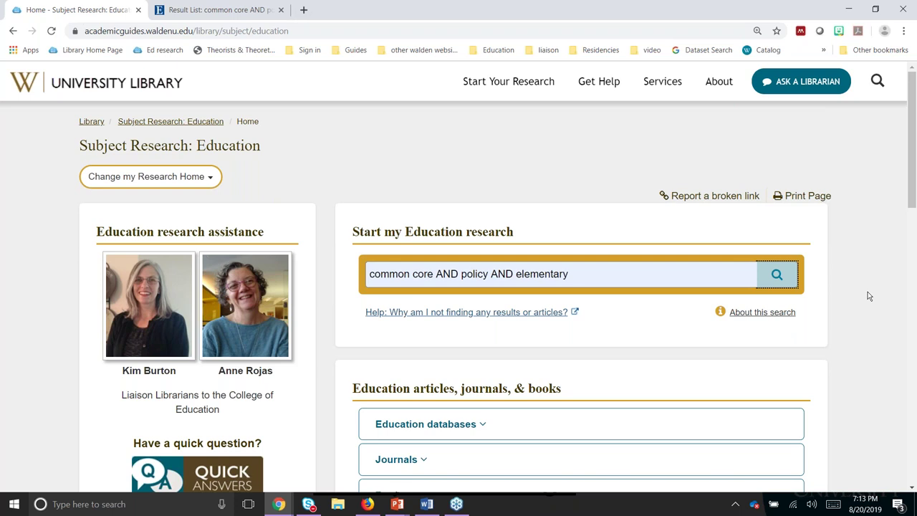
# Step: Expand Education databases, switch the list to Education Undergraduate, and open Education Source
pyautogui.scroll(-1, 867, 295)
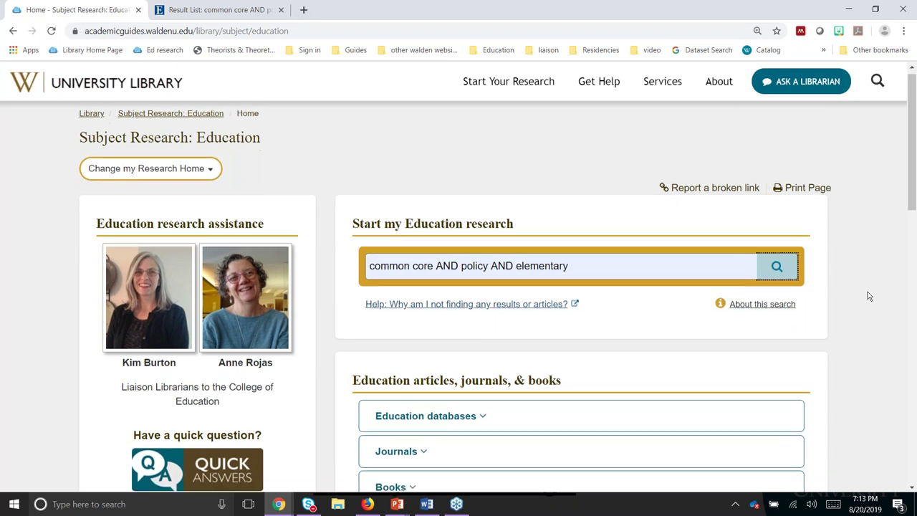
pyautogui.scroll(-3, 868, 296)
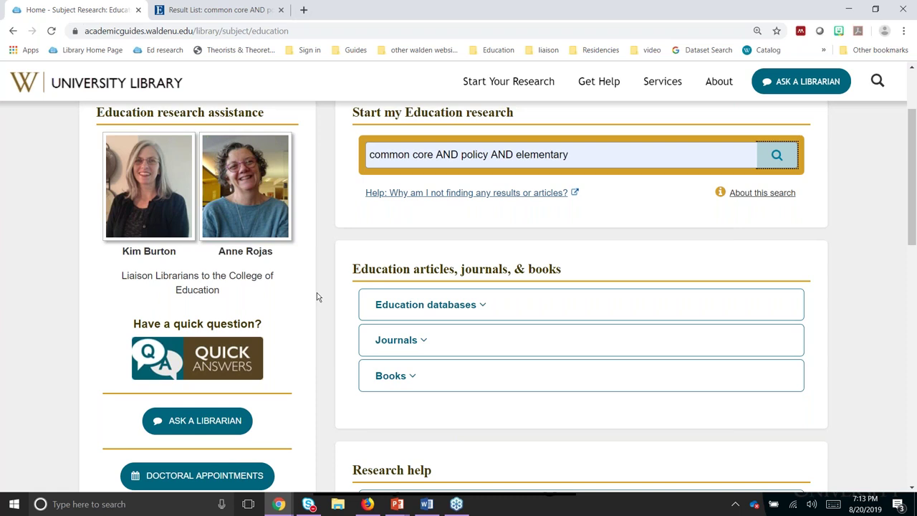
pyautogui.click(412, 308)
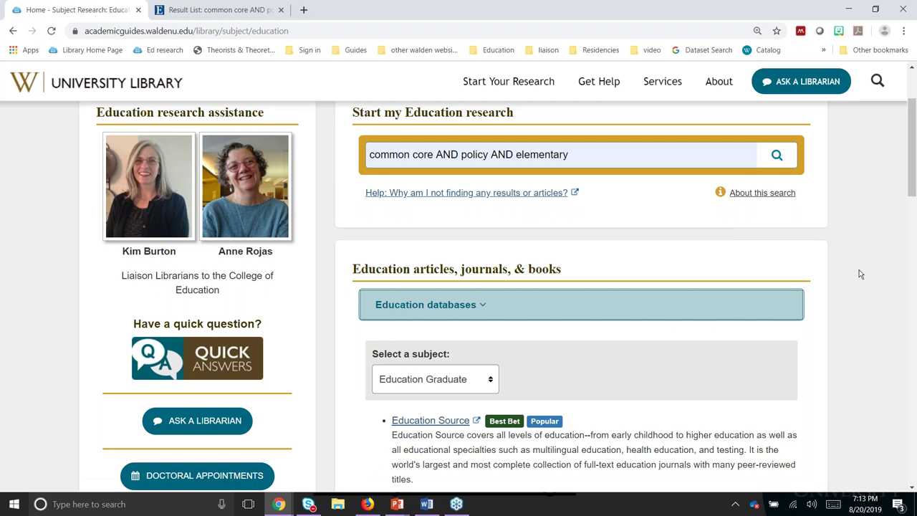
pyautogui.scroll(-1, 860, 274)
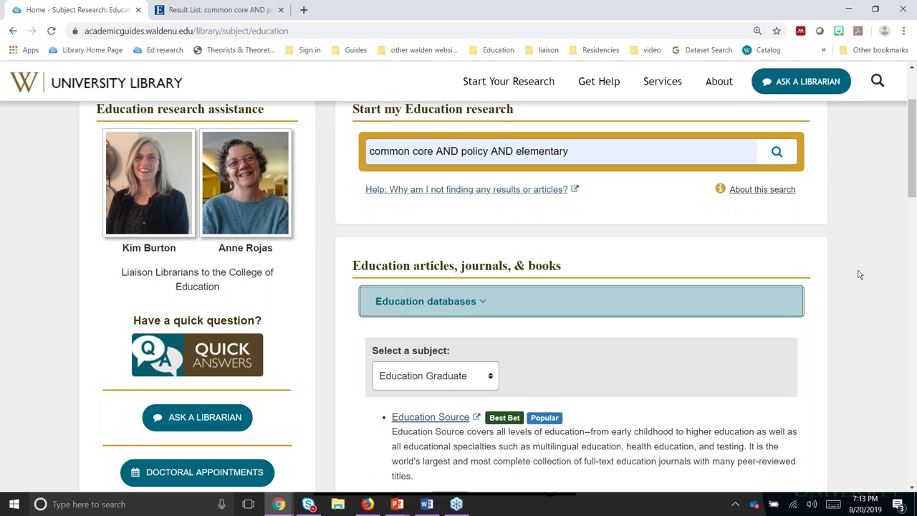
pyautogui.scroll(-2, 860, 274)
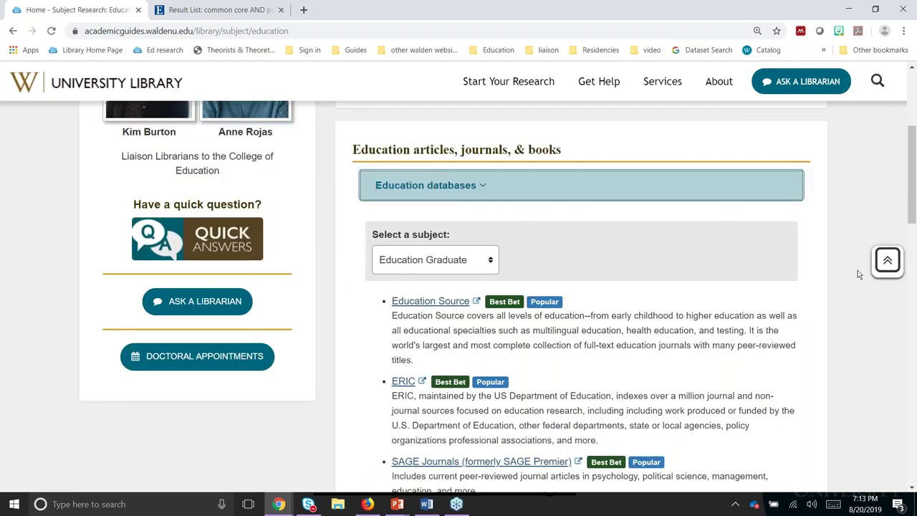
pyautogui.scroll(-1, 405, 206)
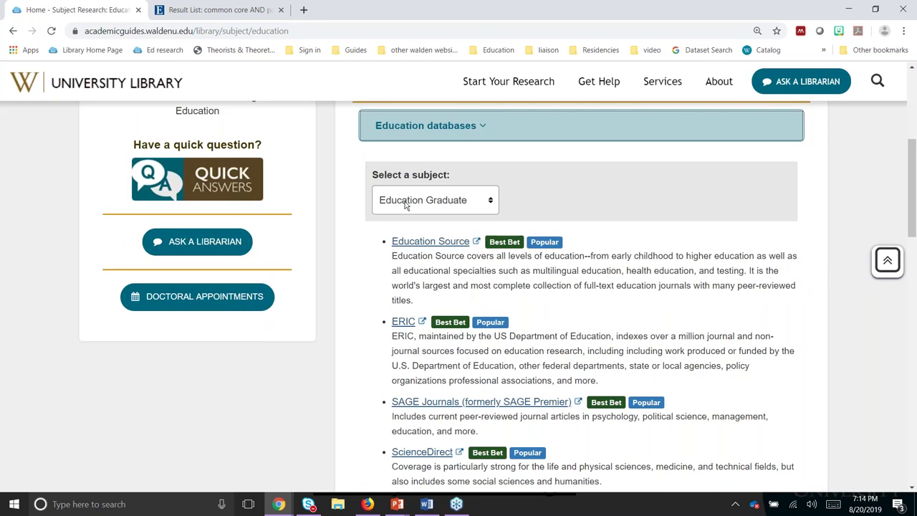
pyautogui.click(406, 204)
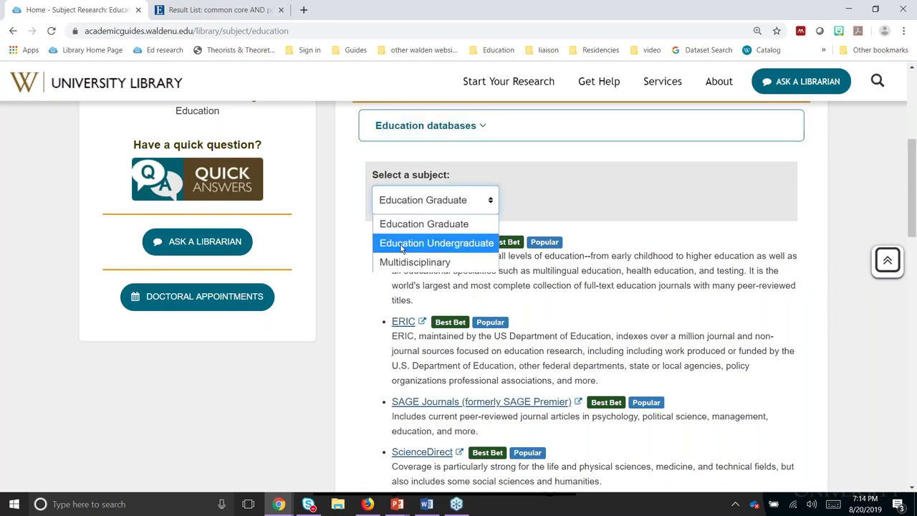
pyautogui.click(401, 245)
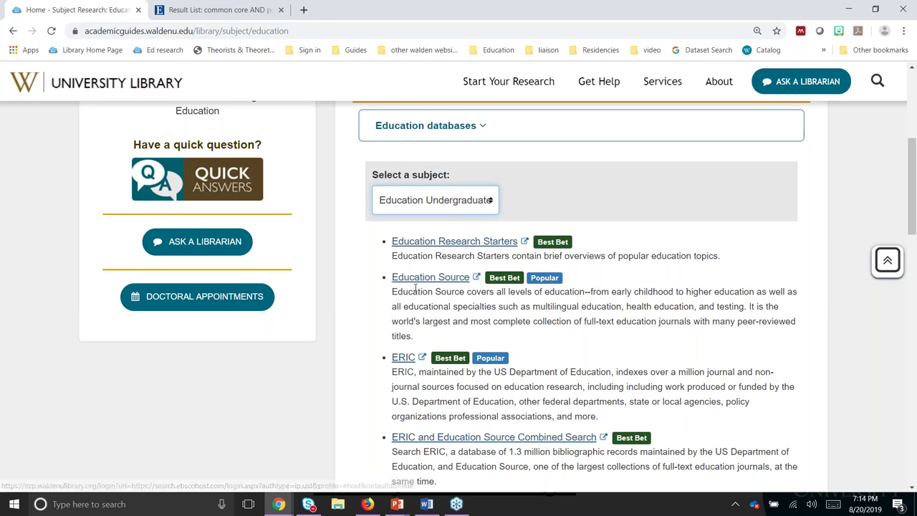
pyautogui.click(414, 281)
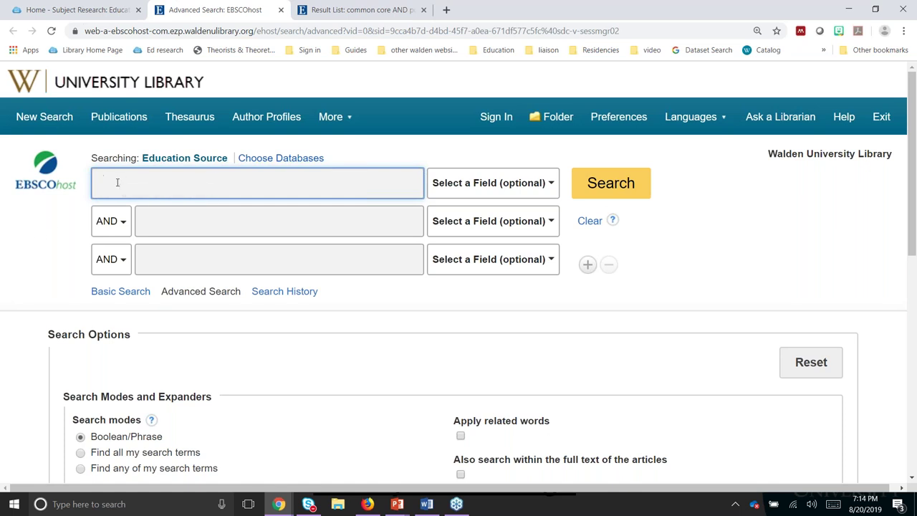
# Step: Enter high school, leadership and discipline in the three Education Source search boxes
pyautogui.write('high ')
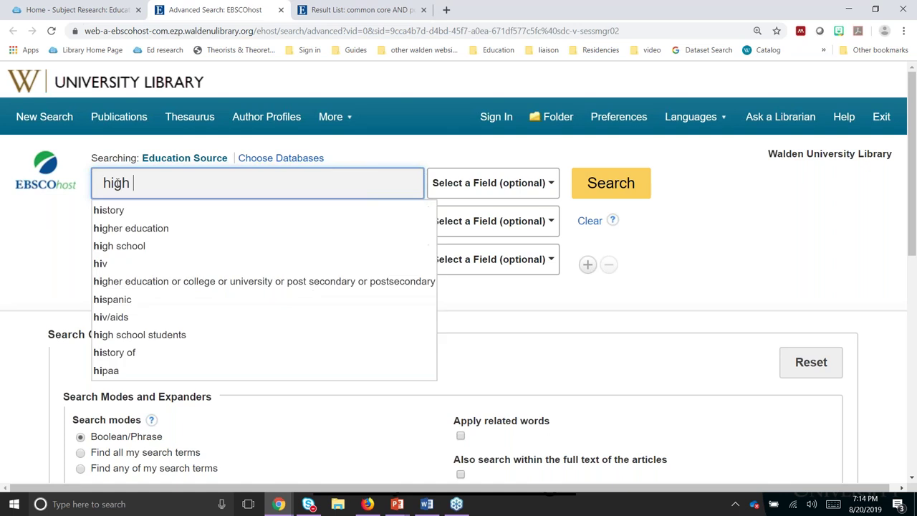
pyautogui.write('sch')
pyautogui.write('ool')
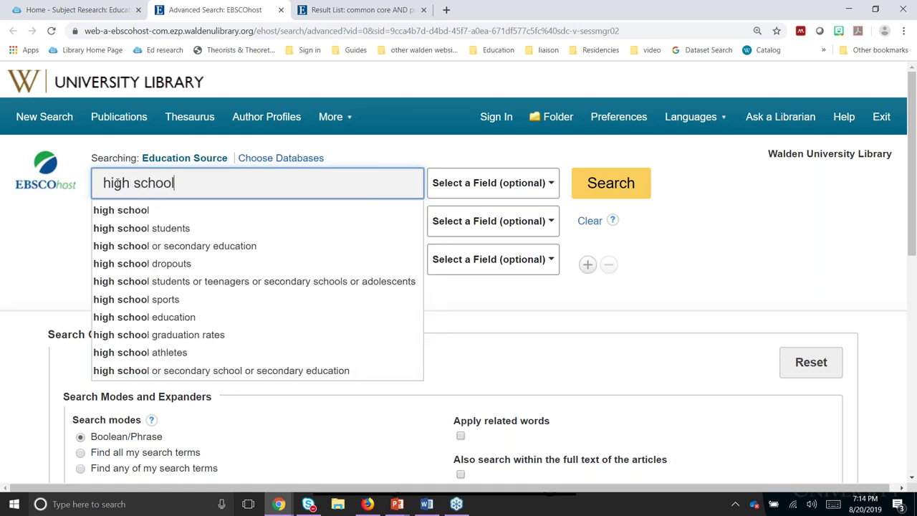
pyautogui.press('Tab')
pyautogui.write('leadership')
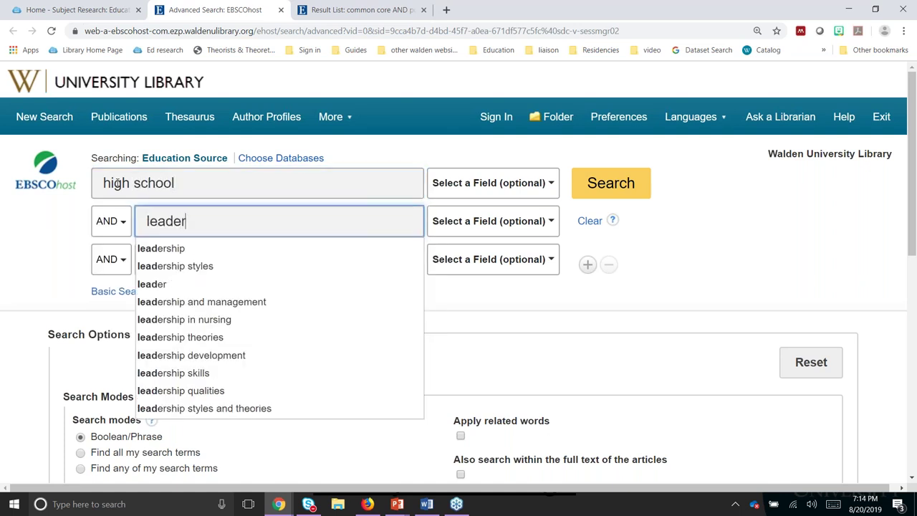
pyautogui.press('Tab')
pyautogui.write('dis')
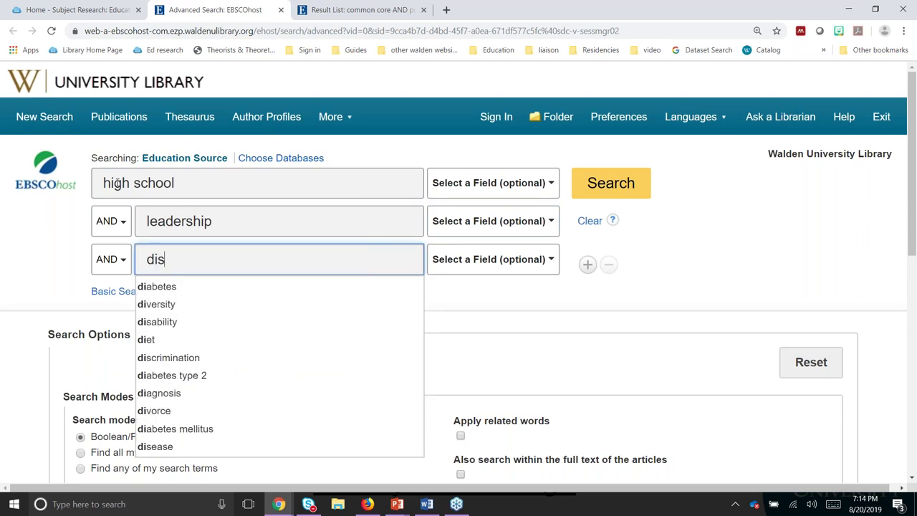
pyautogui.write('cipline')
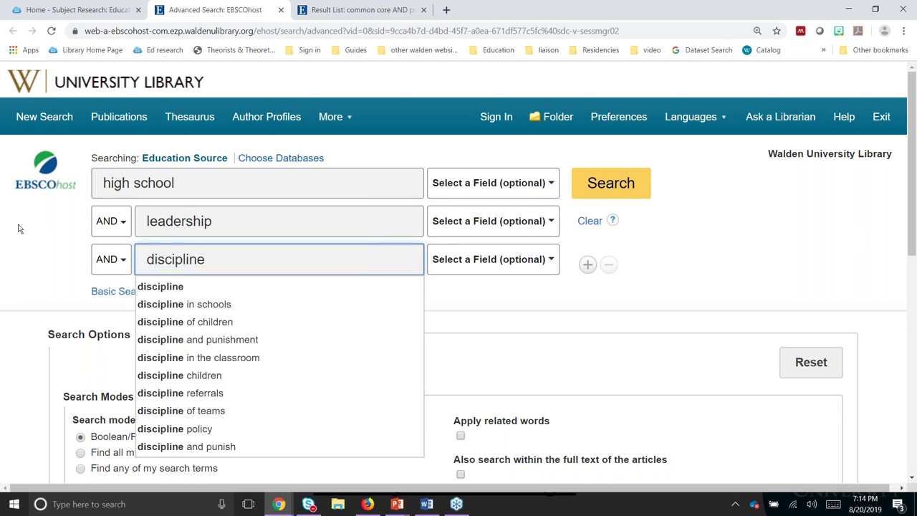
pyautogui.click(24, 237)
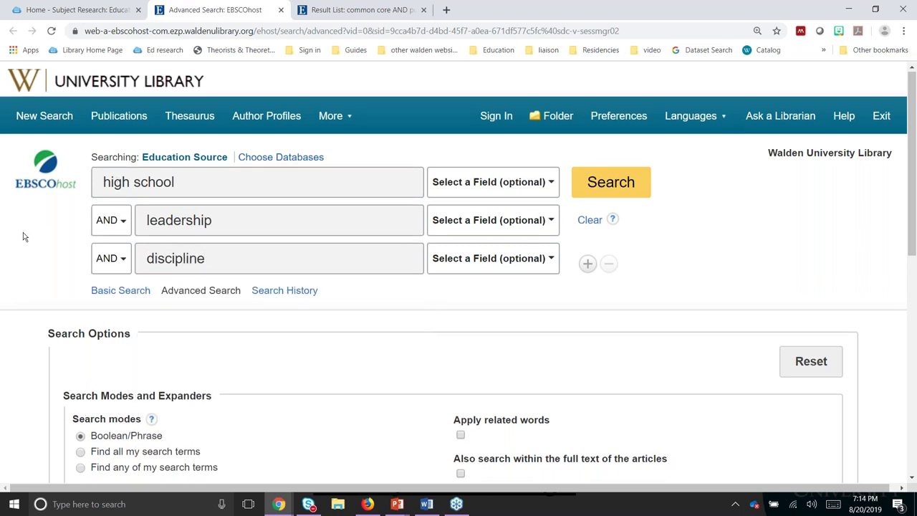
# Step: Point out the peer-reviewed limit, set the start year to 2017 and search, getting 24 results
pyautogui.scroll(-2, 23, 237)
pyautogui.scroll(-3, 23, 237)
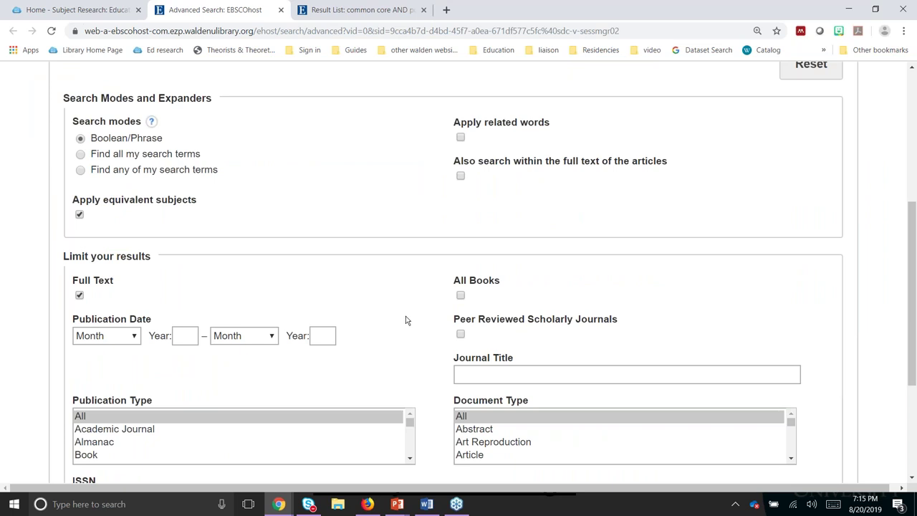
pyautogui.moveTo(474, 321); pyautogui.dragTo(622, 324)
pyautogui.click(555, 337)
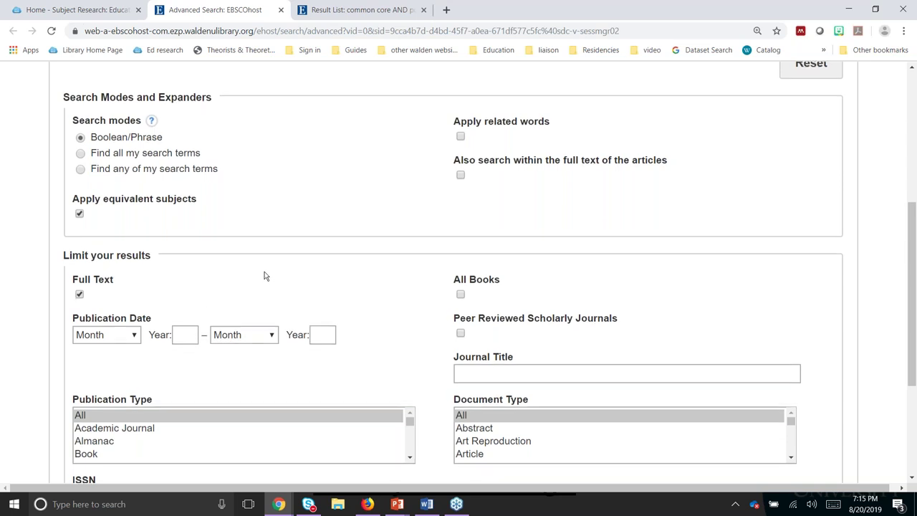
pyautogui.scroll(-1, 260, 277)
pyautogui.click(184, 276)
pyautogui.write('2017')
pyautogui.press('Return')
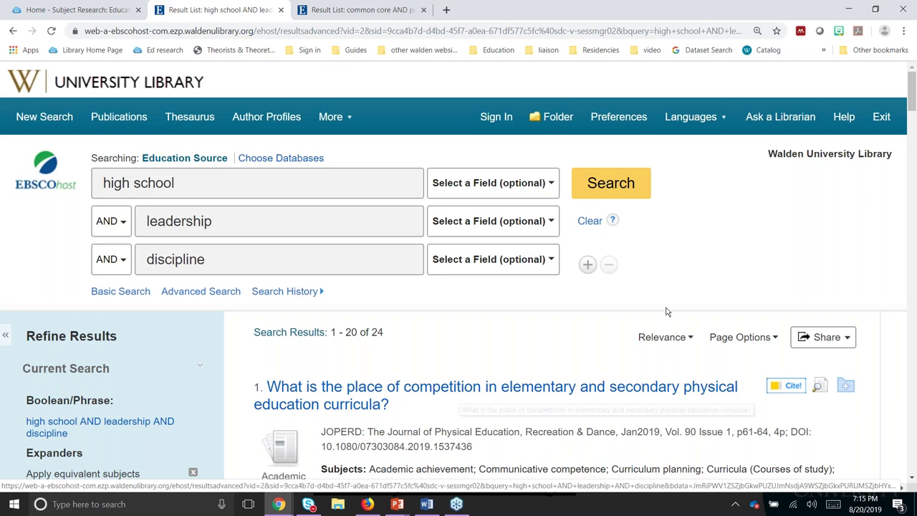
pyautogui.scroll(-1, 666, 311)
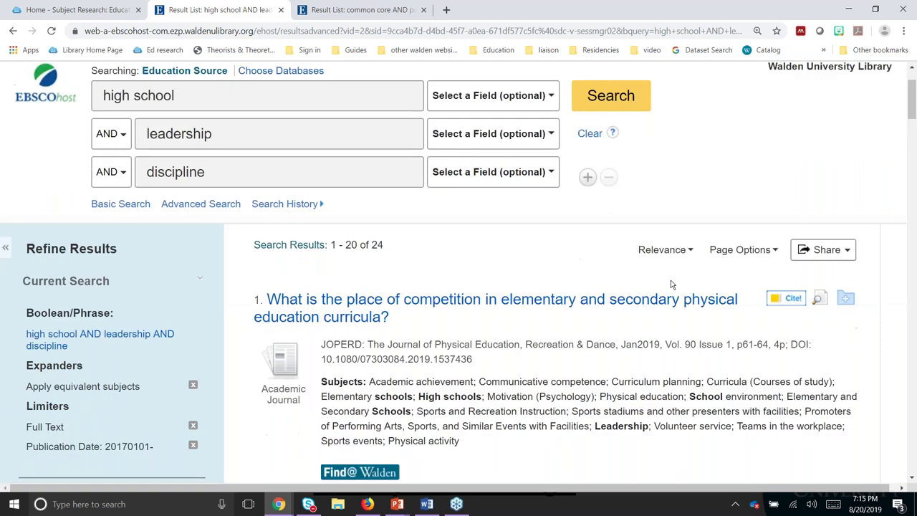
pyautogui.scroll(-1, 671, 285)
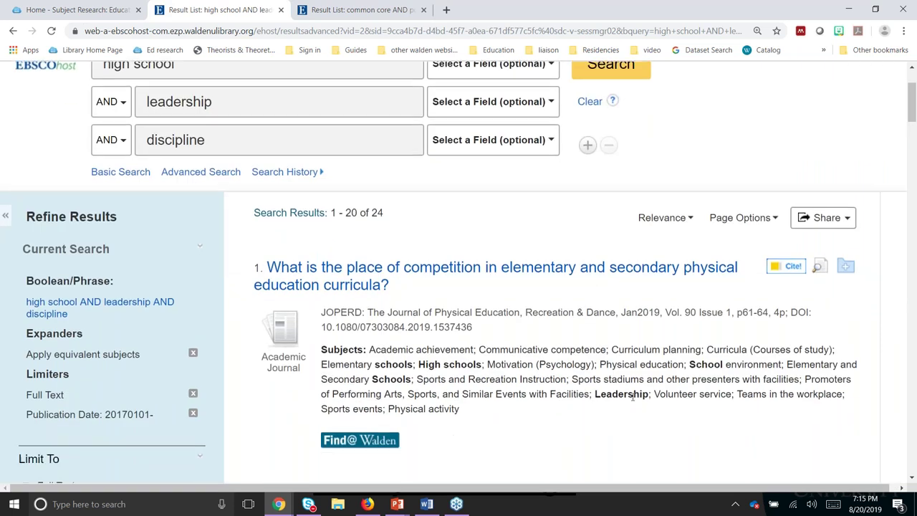
pyautogui.scroll(2, 220, 183)
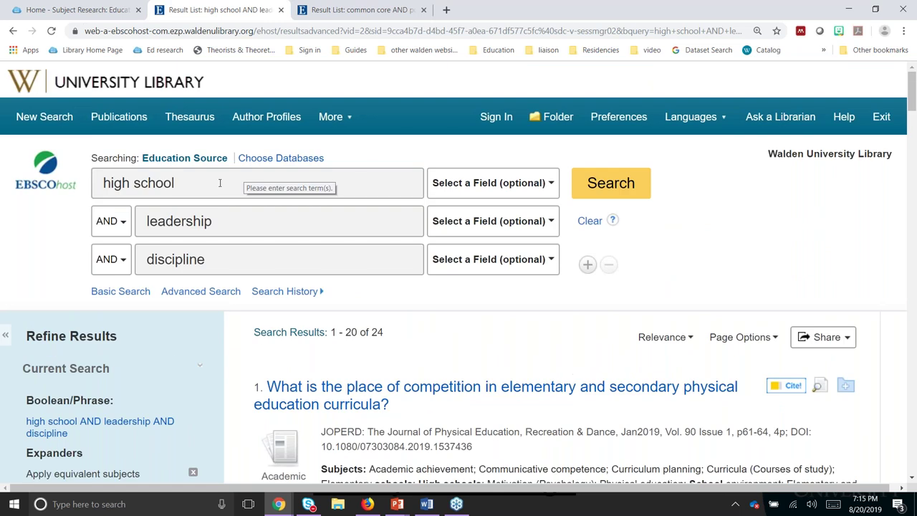
pyautogui.click(215, 183)
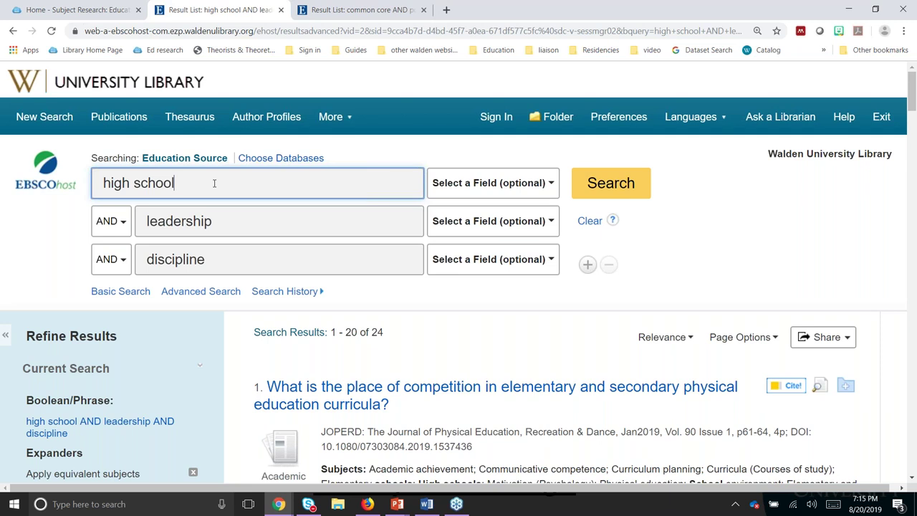
# Step: Change the terms to 'high school OR secondary' and 'leader* OR principal OR administrat*'
pyautogui.write('OR se')
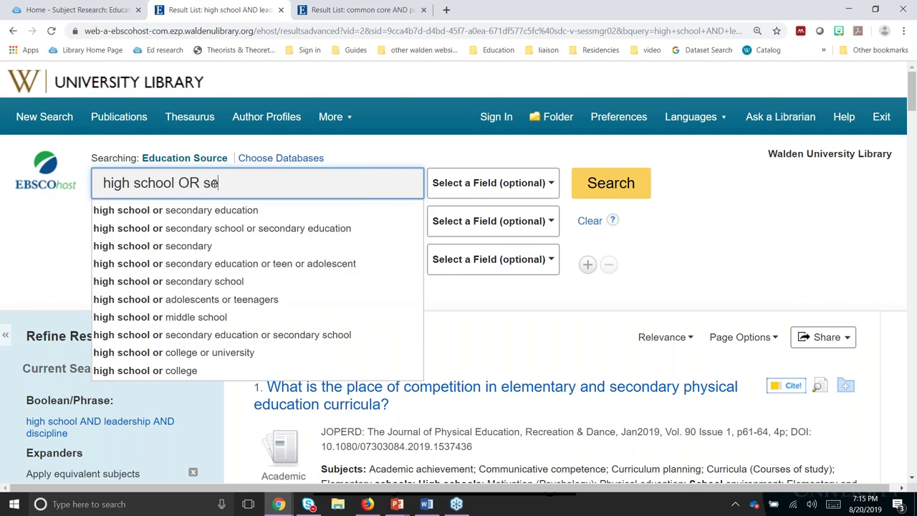
pyautogui.write('condary')
pyautogui.click(56, 216)
pyautogui.click(238, 219)
pyautogui.write('OR p')
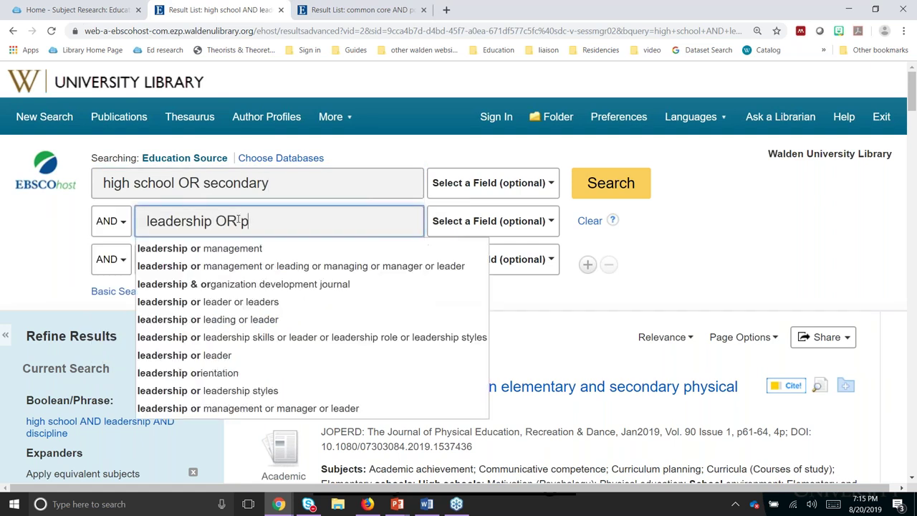
pyautogui.write('rincipal O')
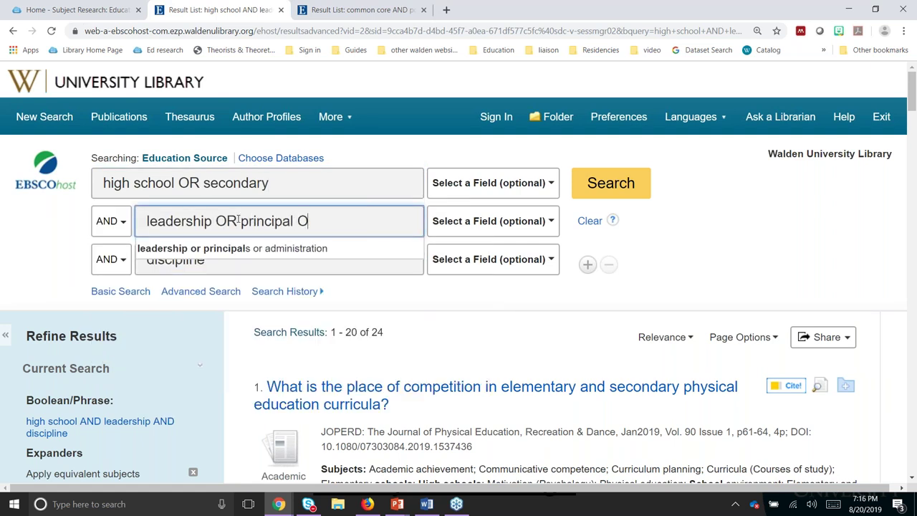
pyautogui.write('R a')
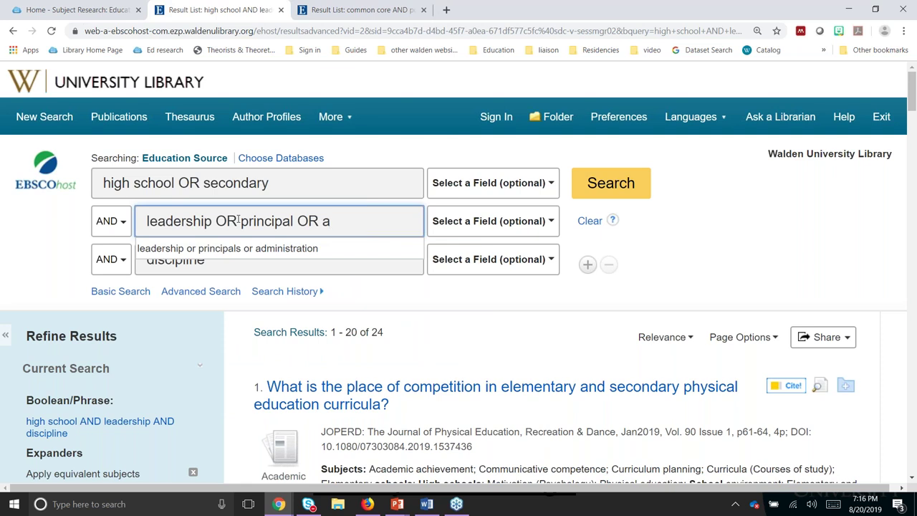
pyautogui.write('dministrat*')
pyautogui.click(42, 251)
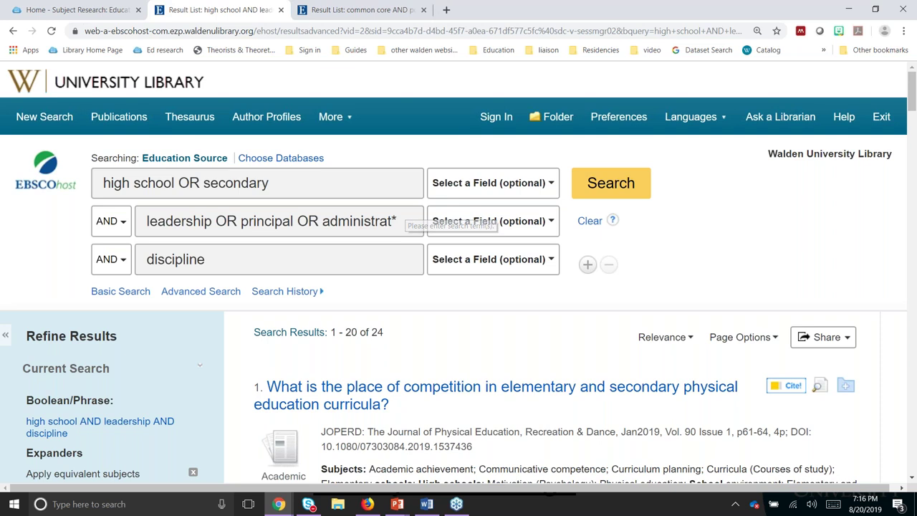
pyautogui.moveTo(212, 221); pyautogui.dragTo(185, 220)
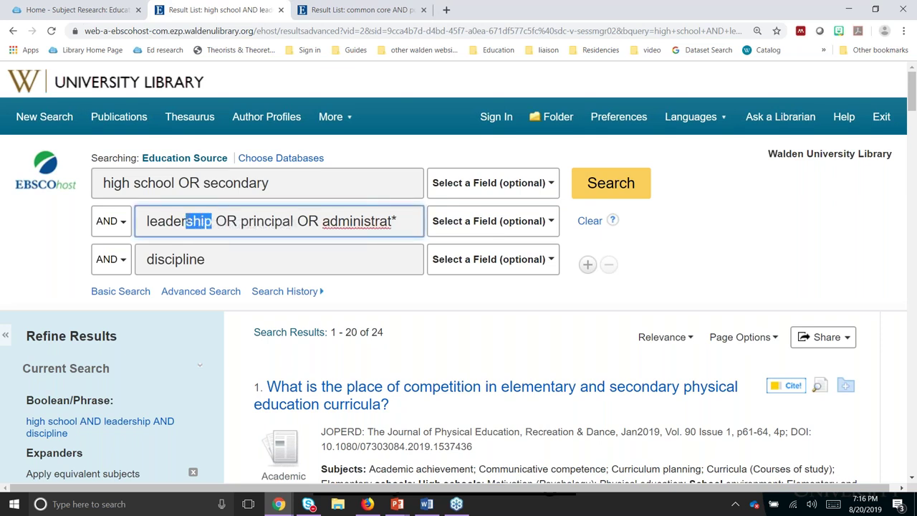
pyautogui.write('*')
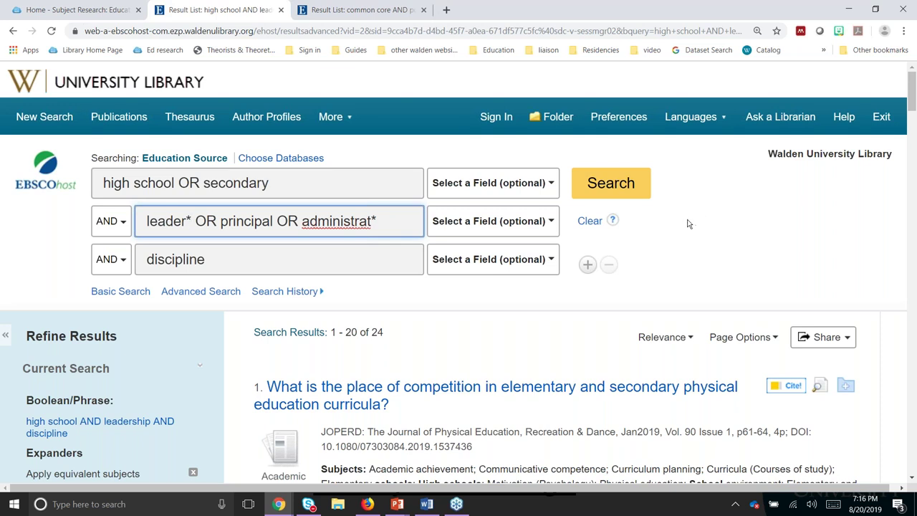
# Step: Rerun the revised Boolean search in Education Source, getting 344 results led by a curriculum-implementation article
pyautogui.click(612, 185)
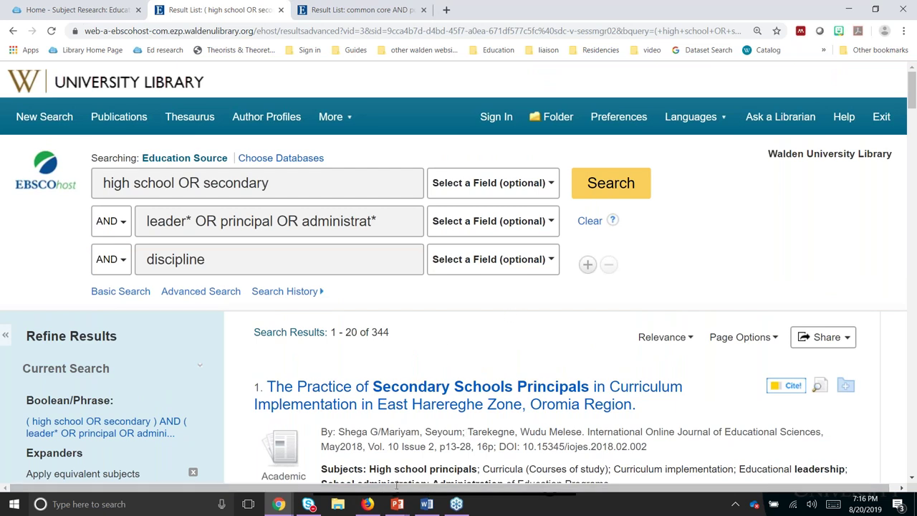
pyautogui.moveTo(398, 506)
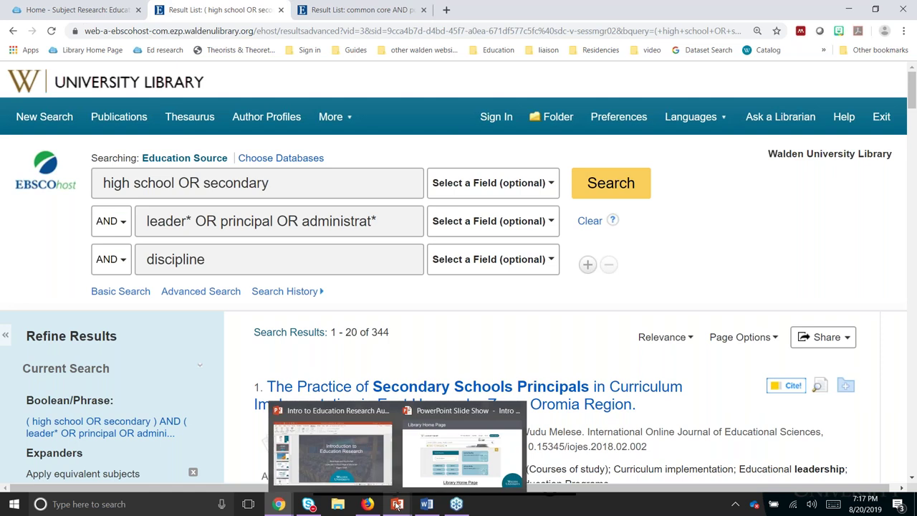
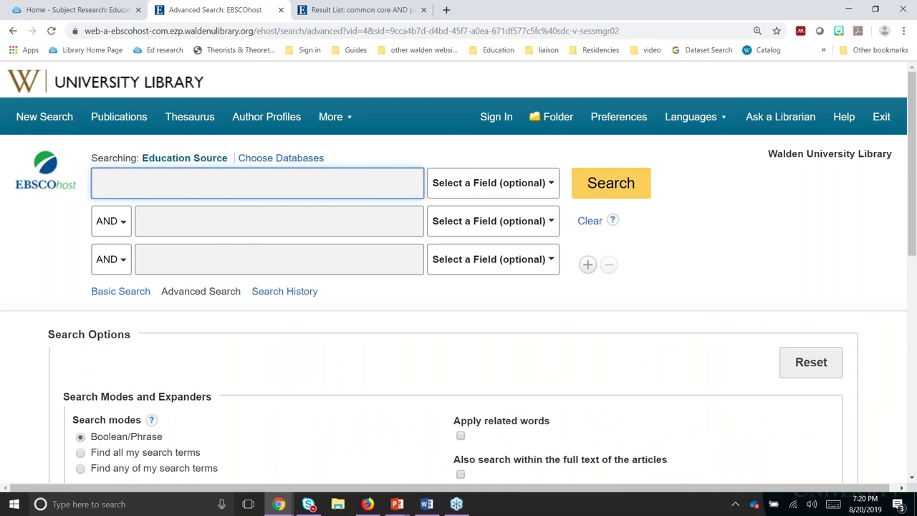
# Step: Search Education Source for math* AND preschool OR early childhood, returning 3,673 results
pyautogui.scroll(-1, 459, 270)
pyautogui.scroll(-1, 458, 271)
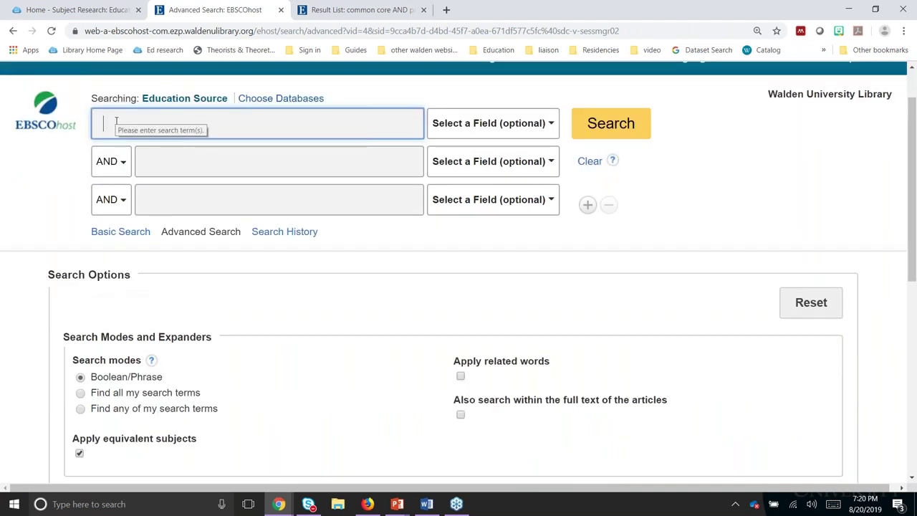
pyautogui.write('math*')
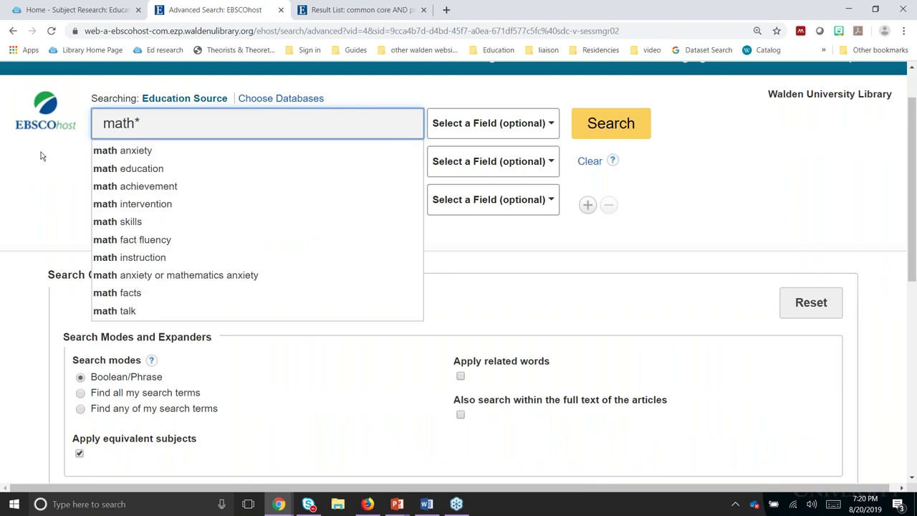
pyautogui.click(40, 156)
pyautogui.click(183, 162)
pyautogui.write('pres')
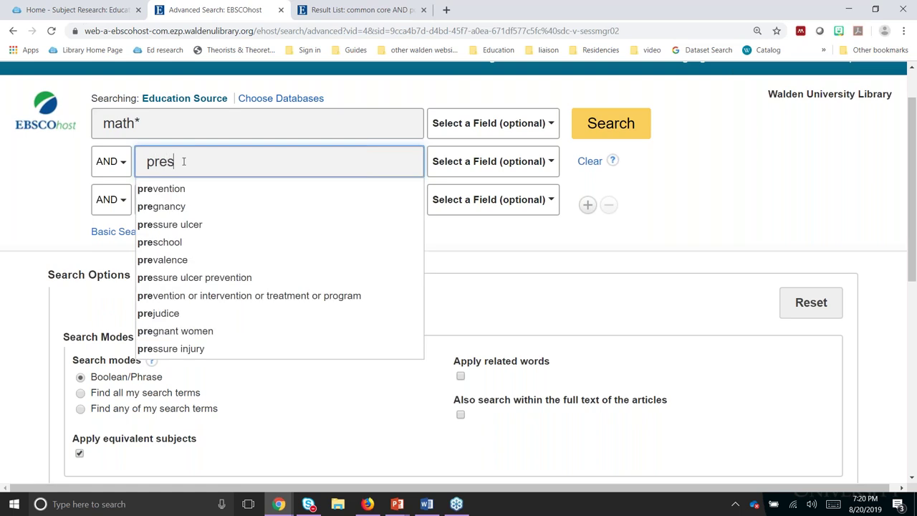
pyautogui.write('chool OR')
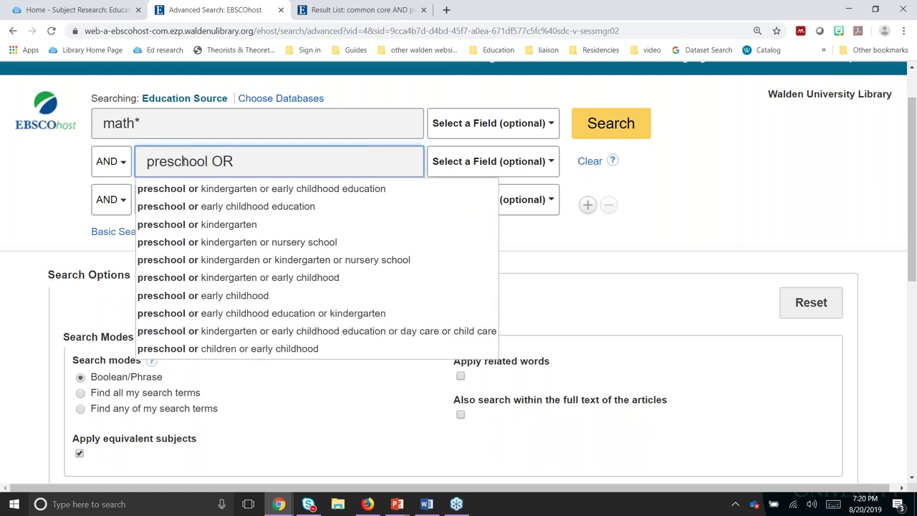
pyautogui.write(' earl')
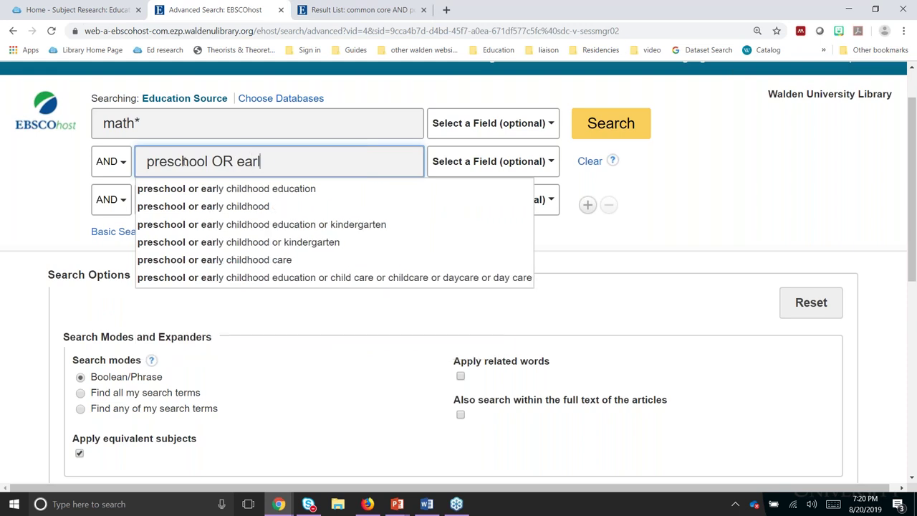
pyautogui.write('y childhood')
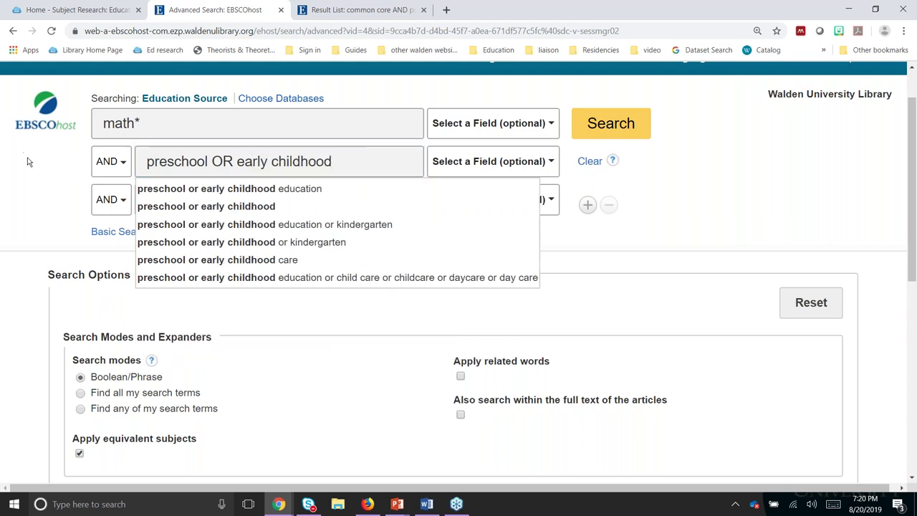
pyautogui.click(27, 162)
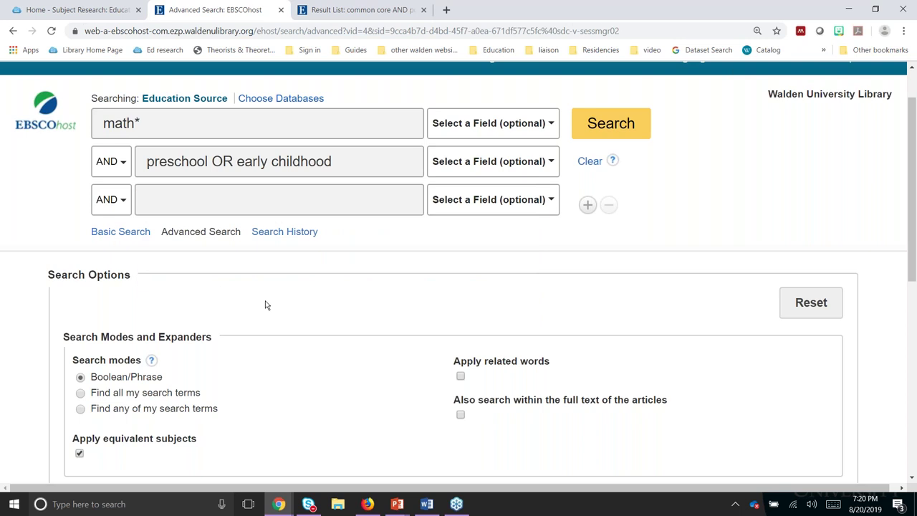
pyautogui.click(611, 129)
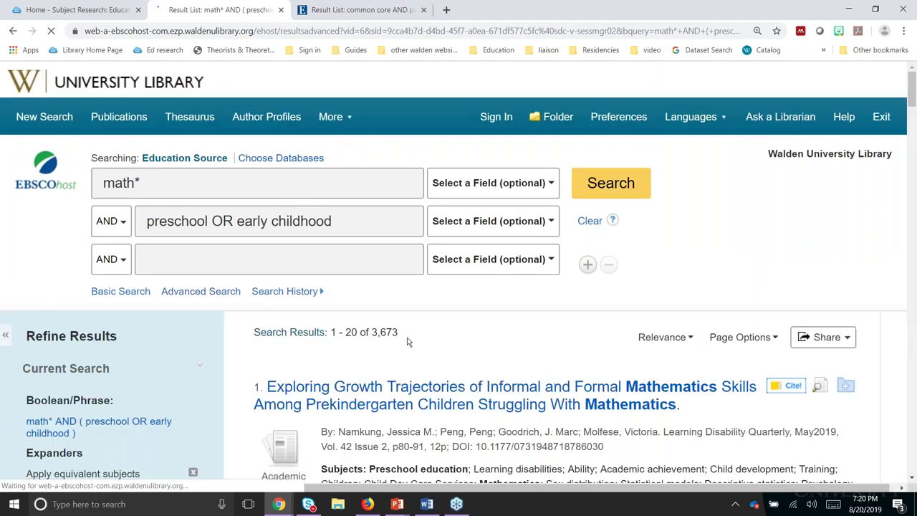
pyautogui.doubleClick(385, 332)
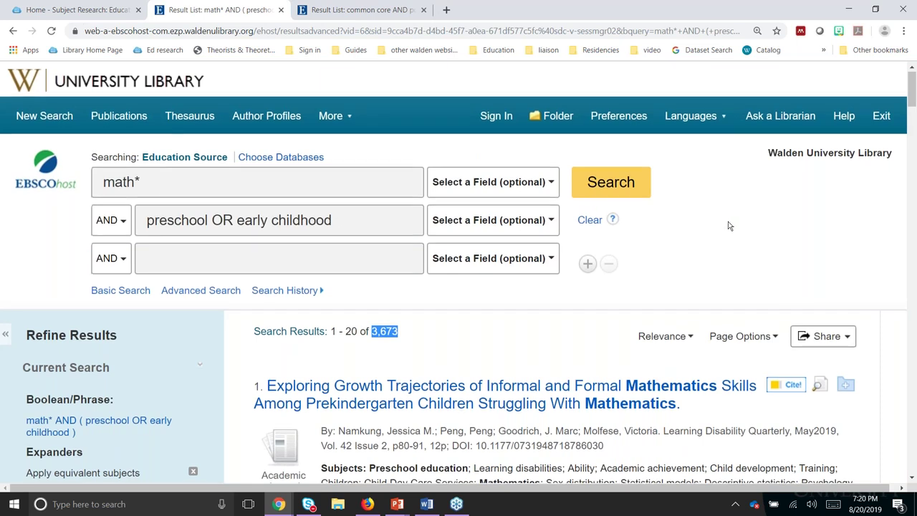
pyautogui.scroll(-2, 729, 225)
pyautogui.click(543, 447)
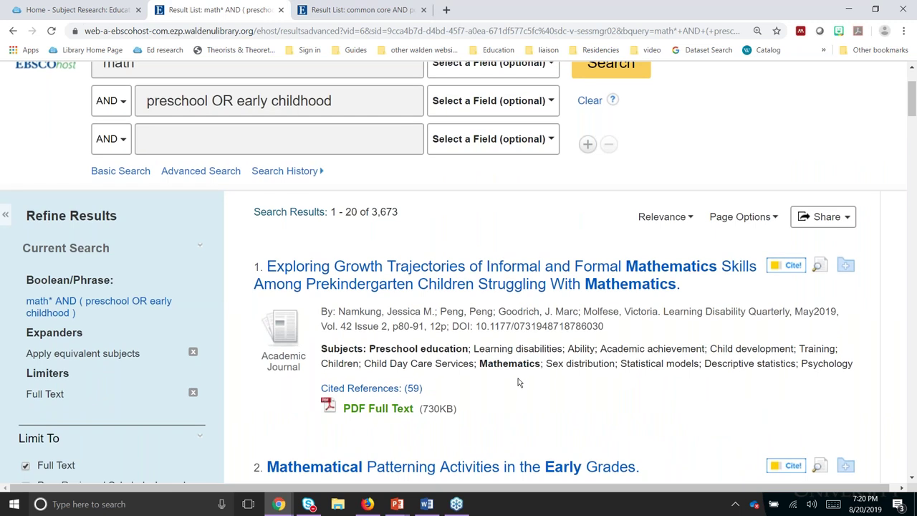
pyautogui.scroll(-2, 519, 383)
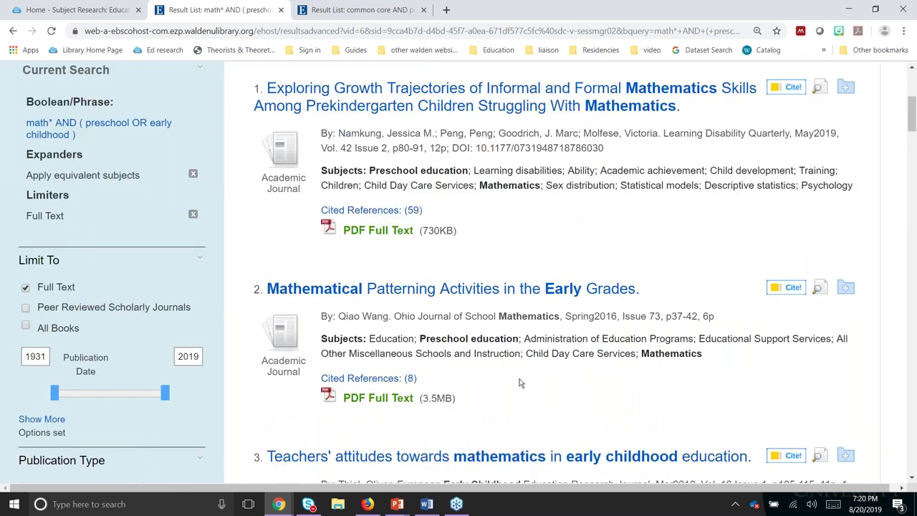
pyautogui.scroll(-2, 521, 383)
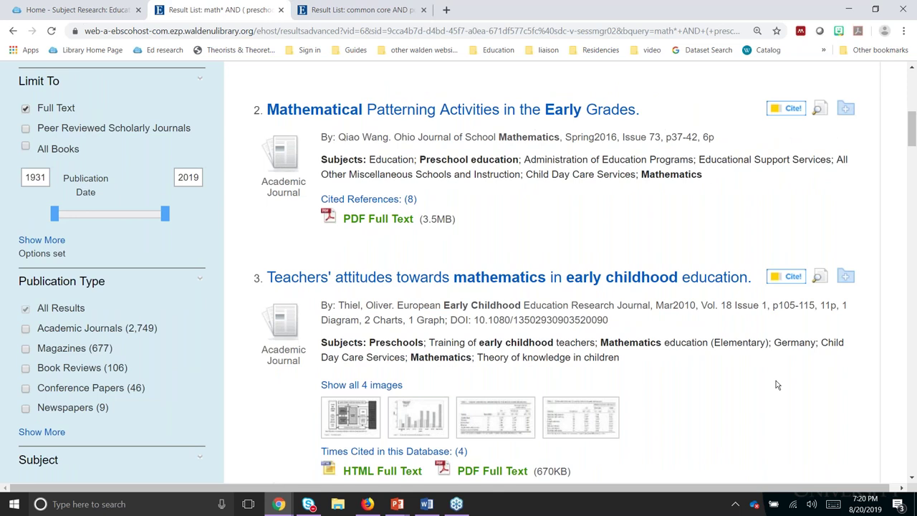
pyautogui.scroll(-2, 777, 385)
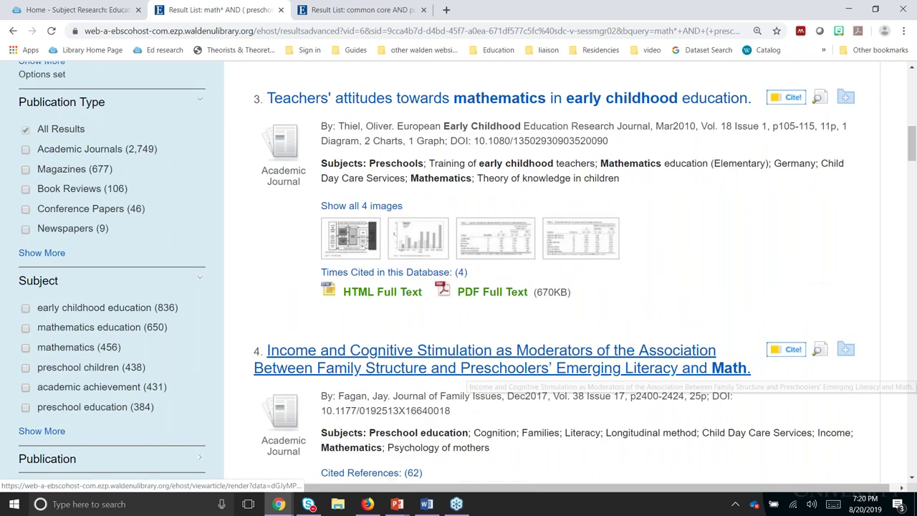
pyautogui.scroll(-3, 640, 374)
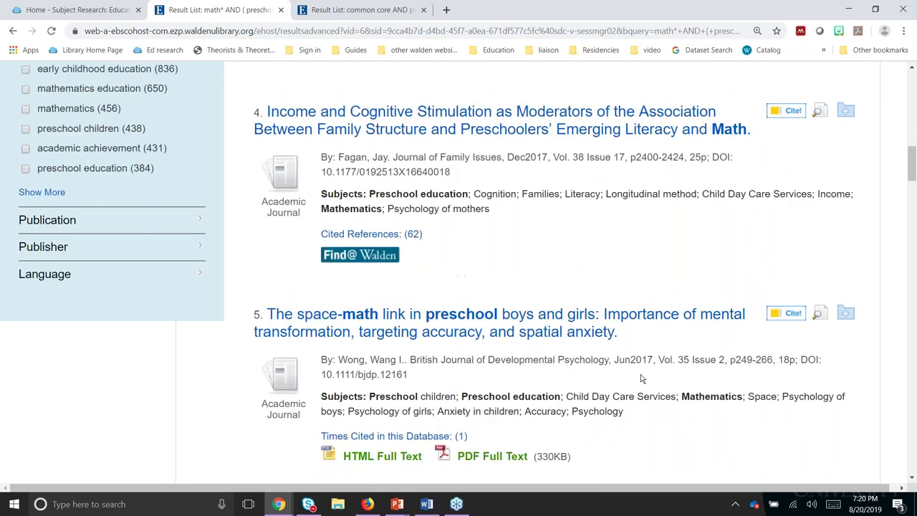
pyautogui.scroll(2, 641, 374)
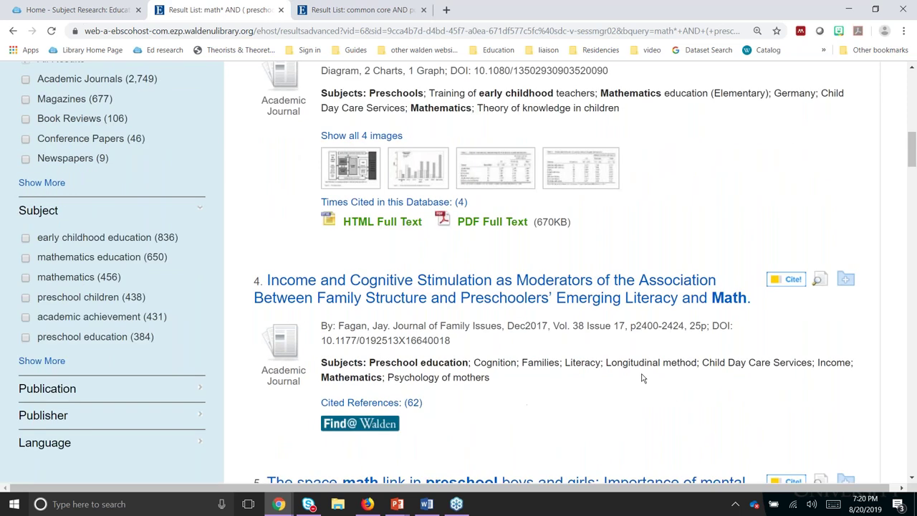
pyautogui.scroll(15, 642, 378)
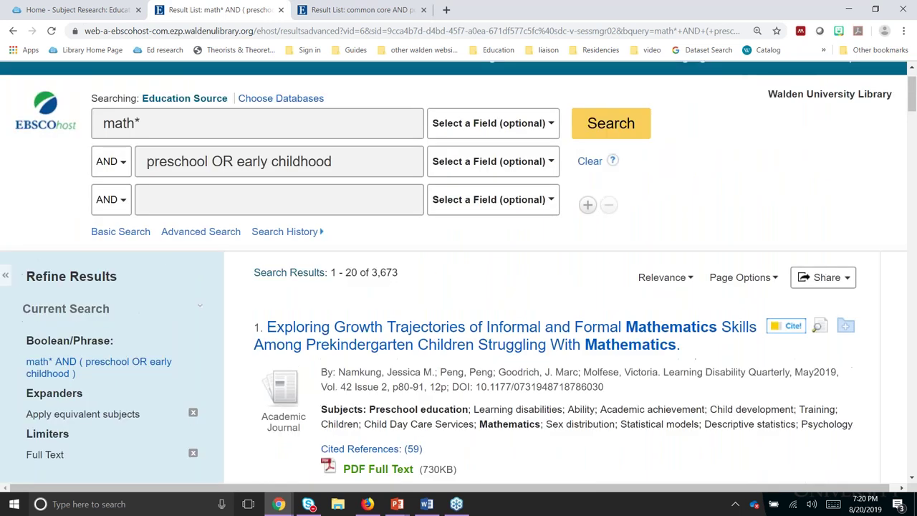
# Step: Set both math* and preschool OR early childhood to SU Subject and rerun the search, giving 1,206 results
pyautogui.click(478, 127)
pyautogui.click(454, 209)
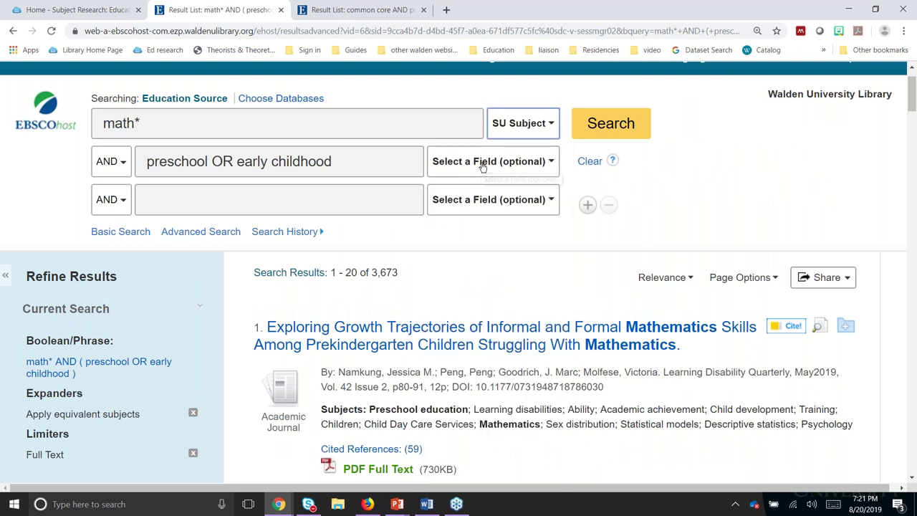
pyautogui.click(484, 164)
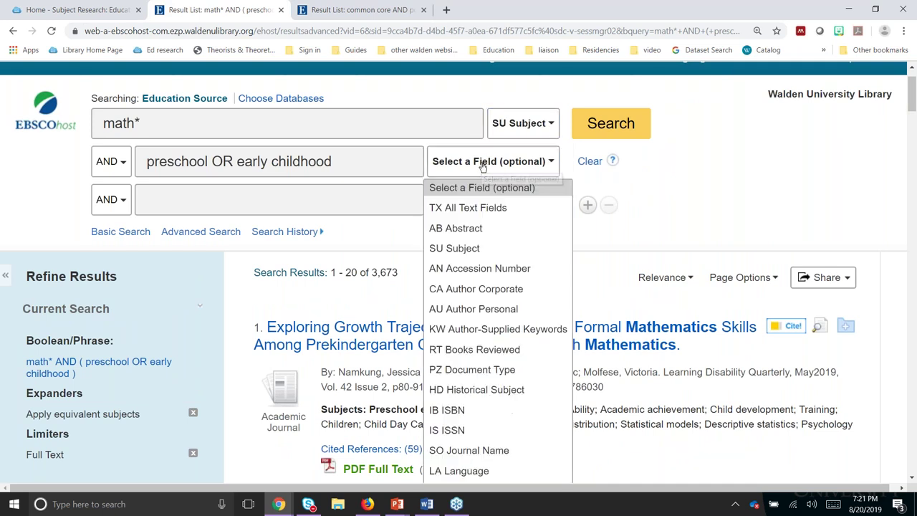
pyautogui.click(467, 251)
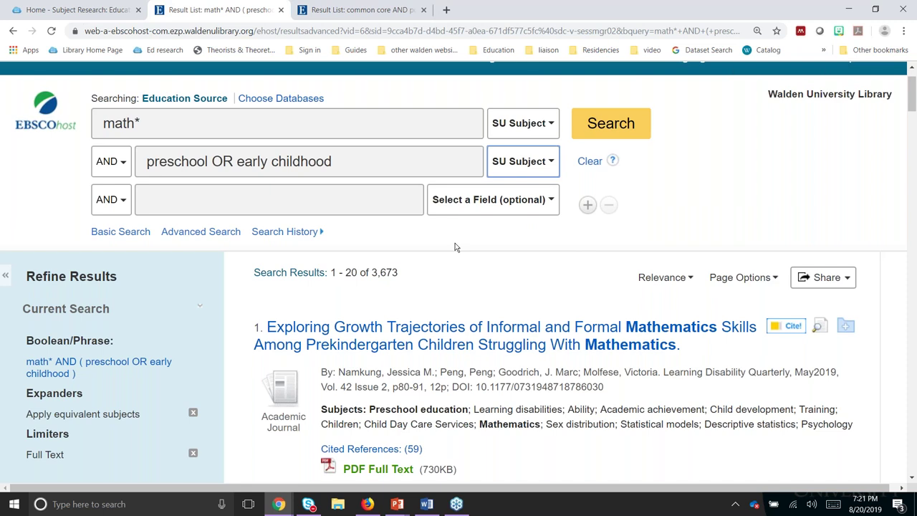
pyautogui.click(606, 135)
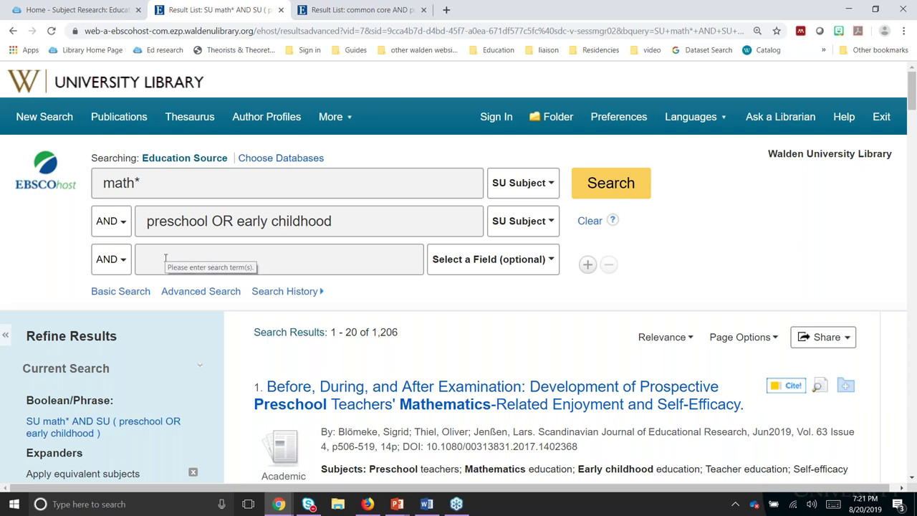
# Step: Enter readiness in the third search box and resubmit the search
pyautogui.click(166, 258)
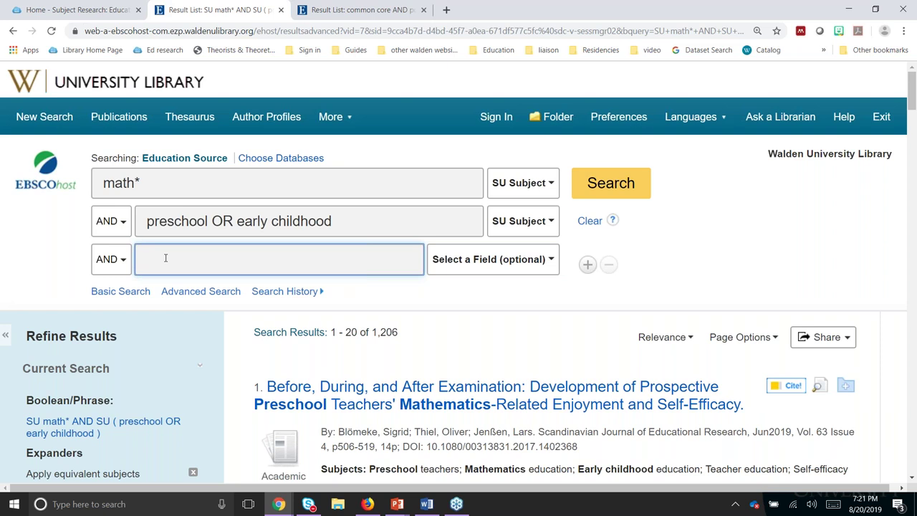
pyautogui.write('readiness')
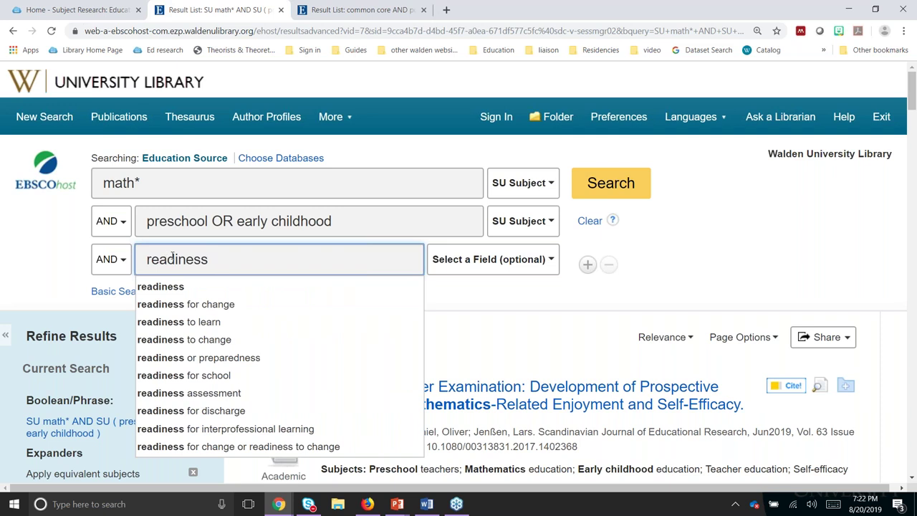
pyautogui.click(708, 207)
pyautogui.click(623, 184)
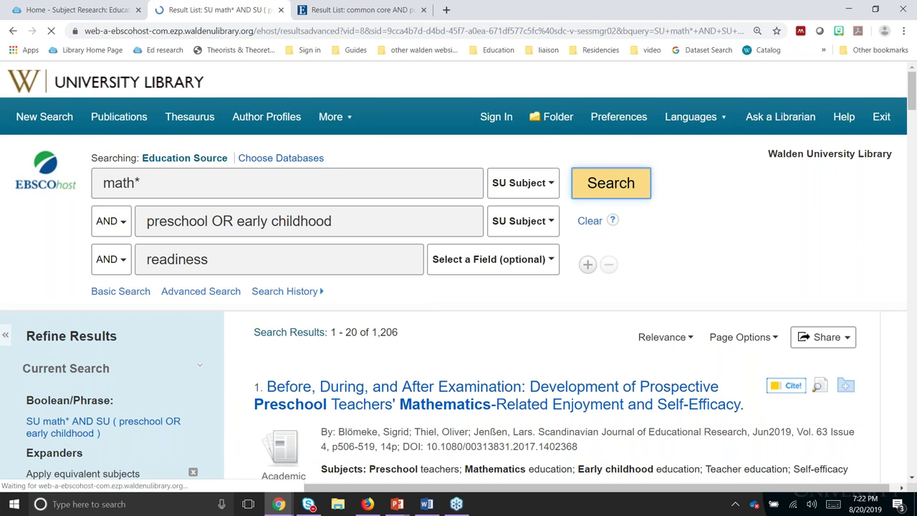
# Step: Check the field options for the readiness term, leaving it unchanged
pyautogui.scroll(-1, 635, 186)
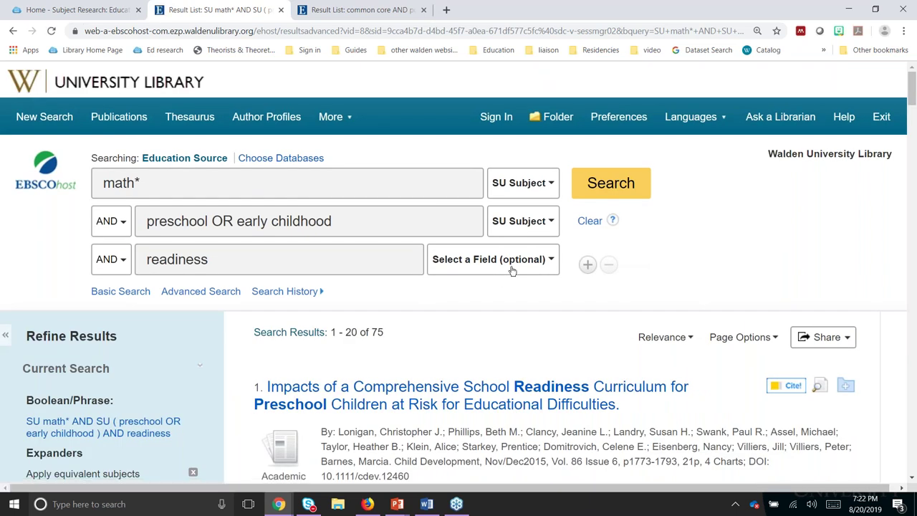
pyautogui.scroll(-2, 512, 270)
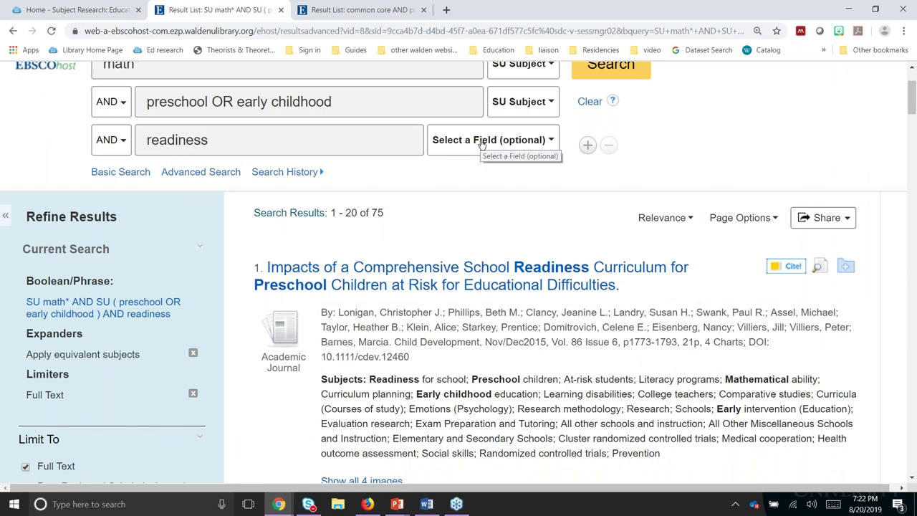
pyautogui.click(482, 141)
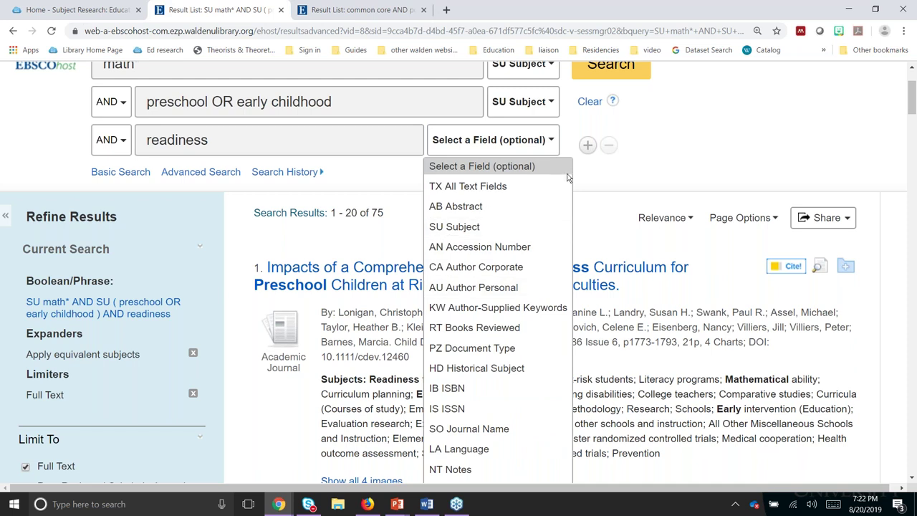
pyautogui.click(721, 148)
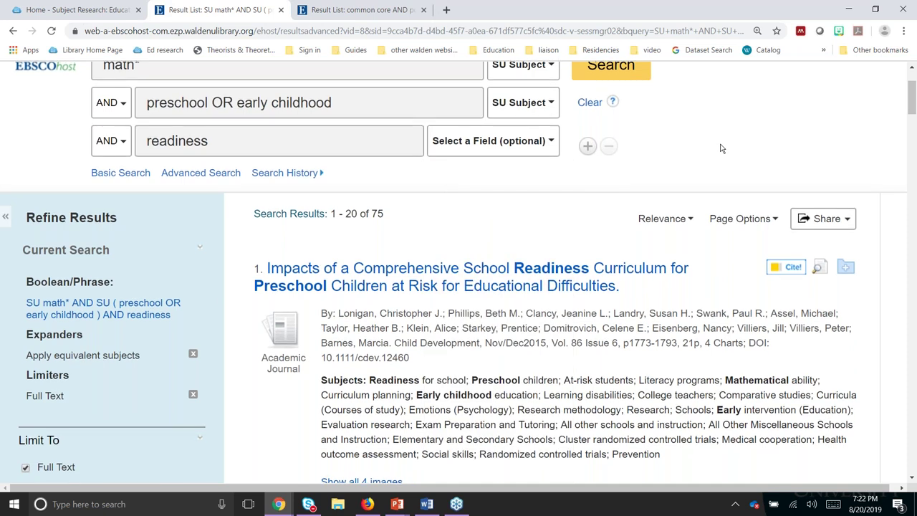
# Step: Open Find@Walden for result 2, the executive functions and mathematics ability article
pyautogui.scroll(2, 739, 172)
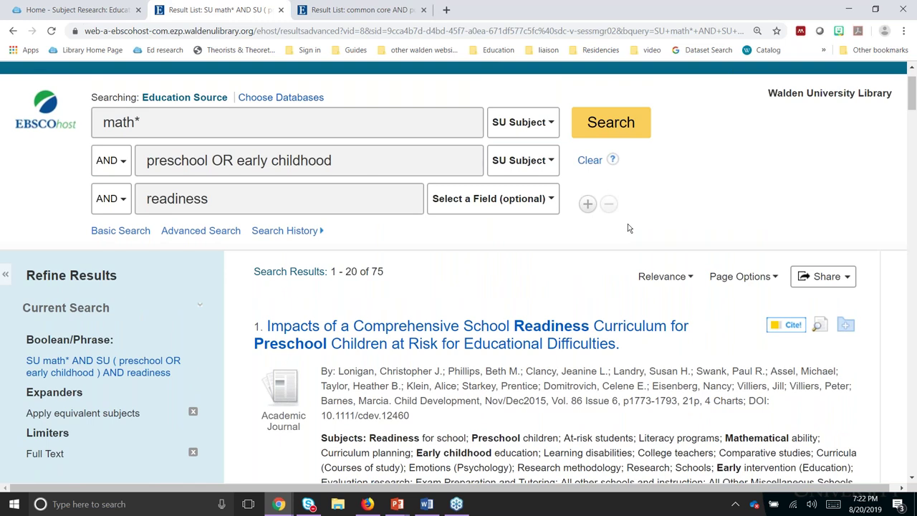
pyautogui.scroll(-3, 628, 228)
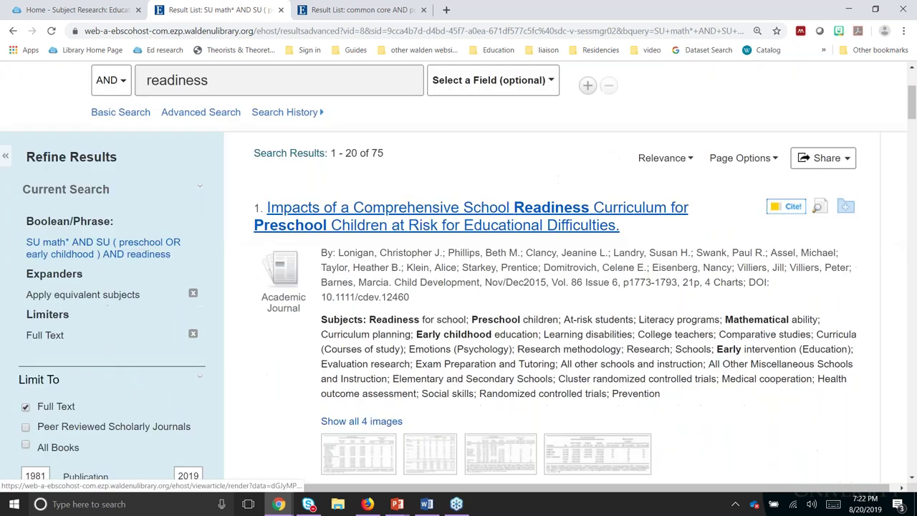
pyautogui.scroll(-2, 251, 360)
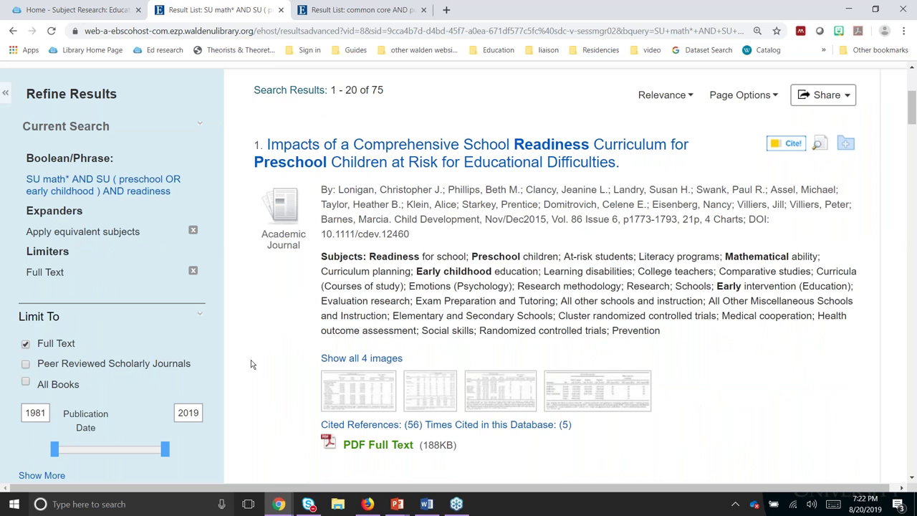
pyautogui.scroll(-2, 251, 364)
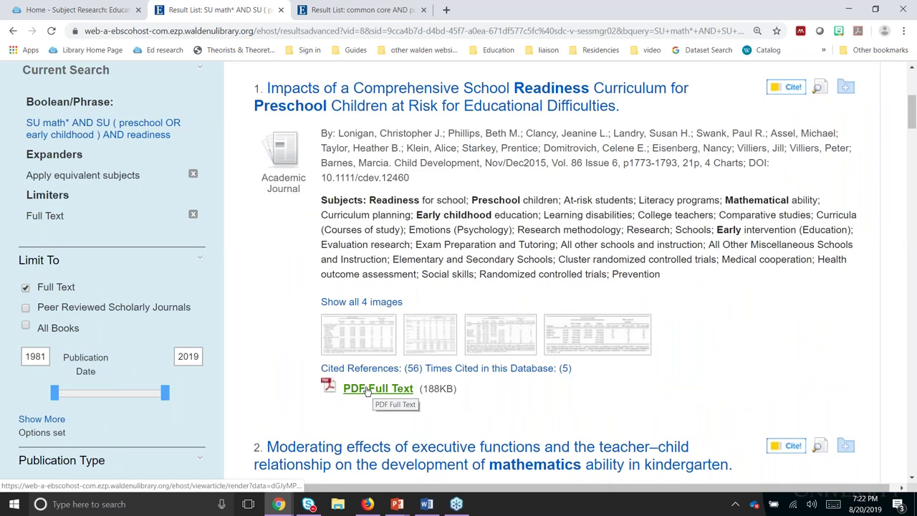
pyautogui.scroll(-6, 268, 273)
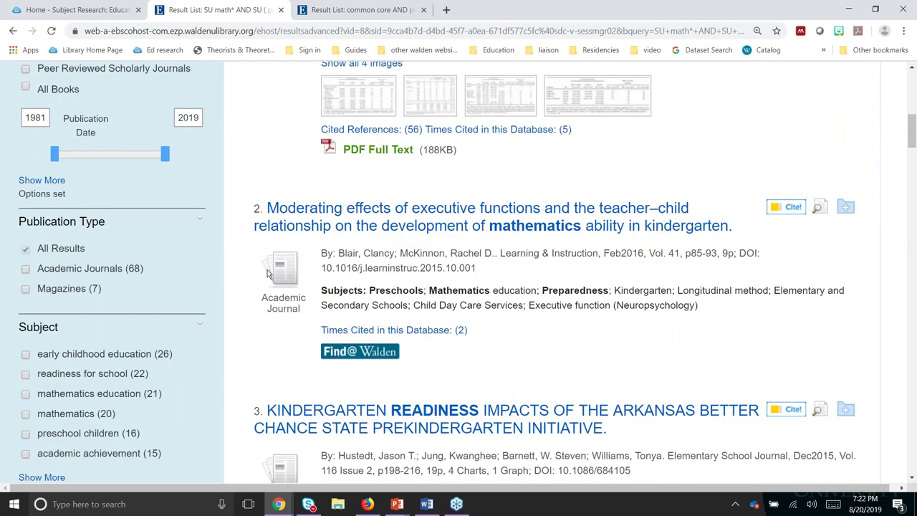
pyautogui.scroll(-3, 364, 236)
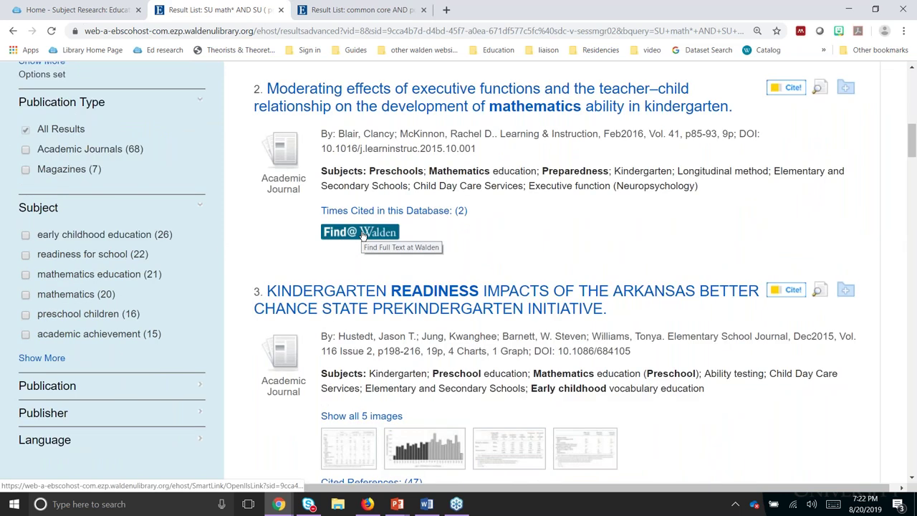
pyautogui.keyDown('ctrl'); pyautogui.click(363, 234); pyautogui.keyUp('ctrl')
# Step: Get the article's full text from ScienceDirect Subject Collections - Psychology
pyautogui.click(391, 6)
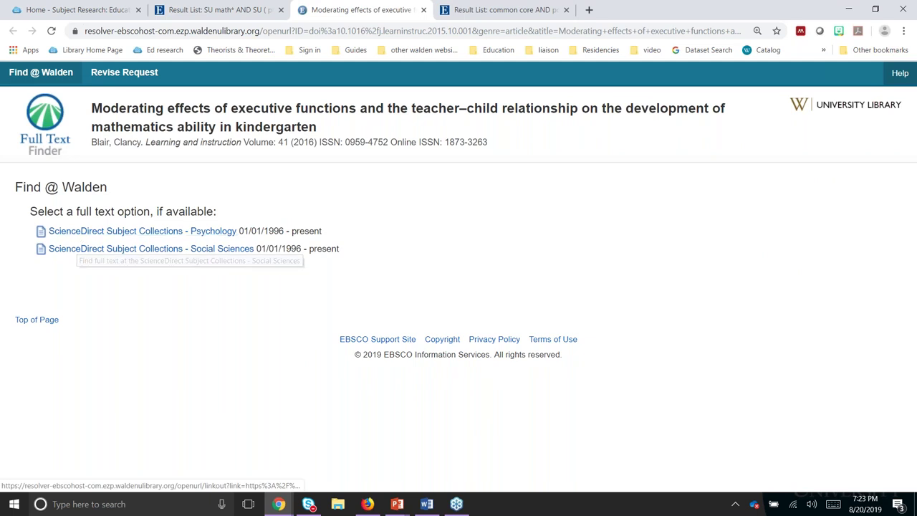
pyautogui.click(77, 233)
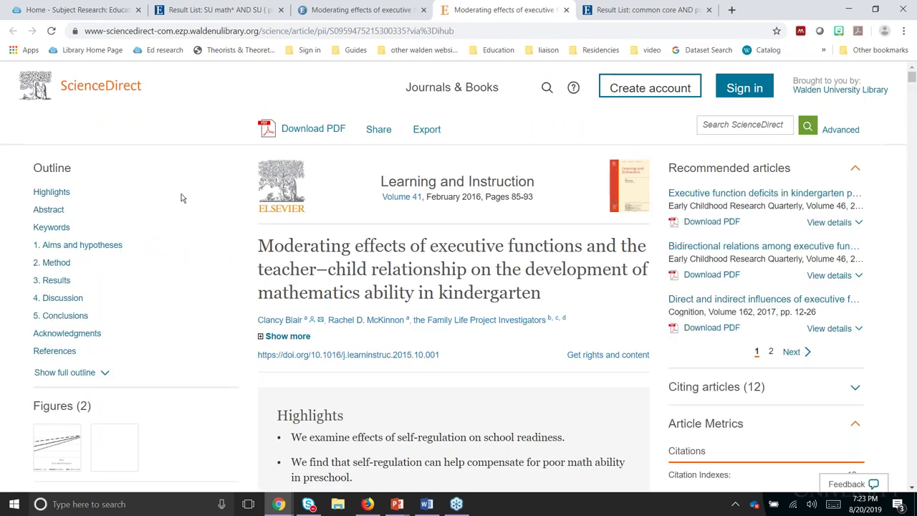
pyautogui.click(322, 134)
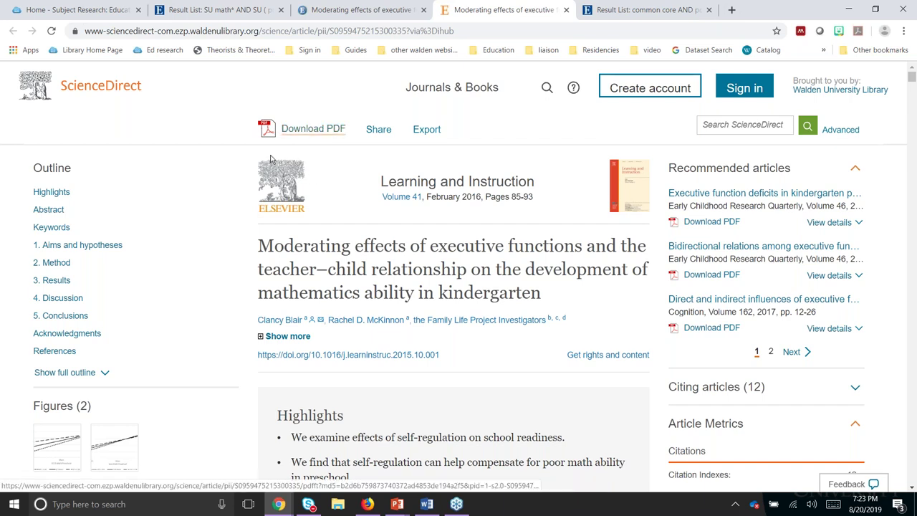
# Step: Review the subjects and abstract of the school readiness curriculum article's detailed record
pyautogui.click(199, 8)
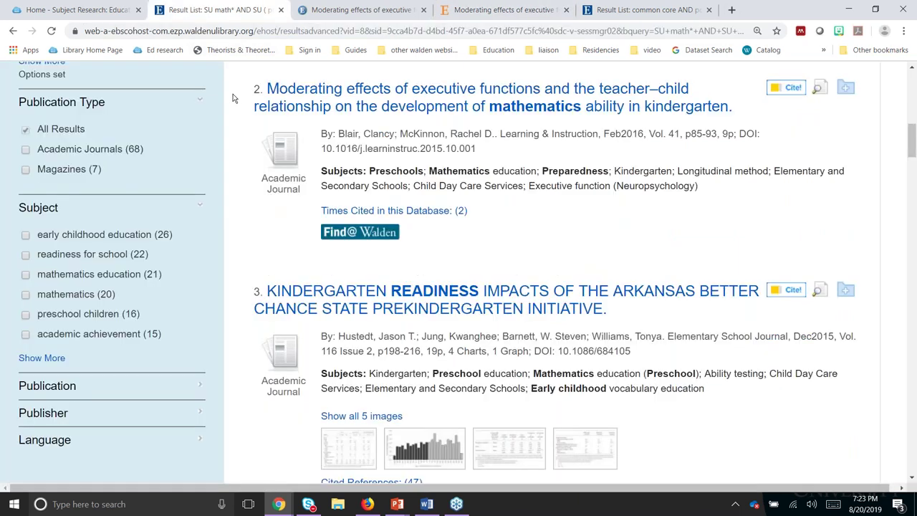
pyautogui.scroll(2, 346, 241)
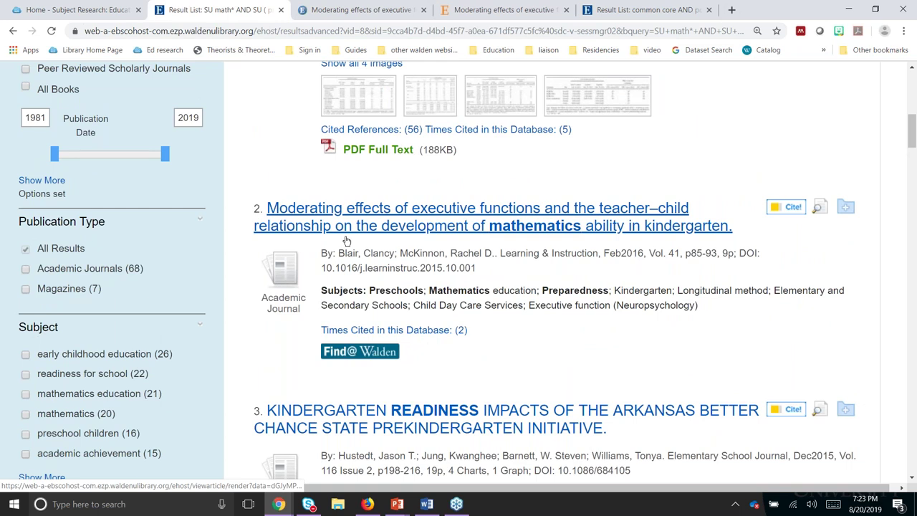
pyautogui.scroll(4, 346, 241)
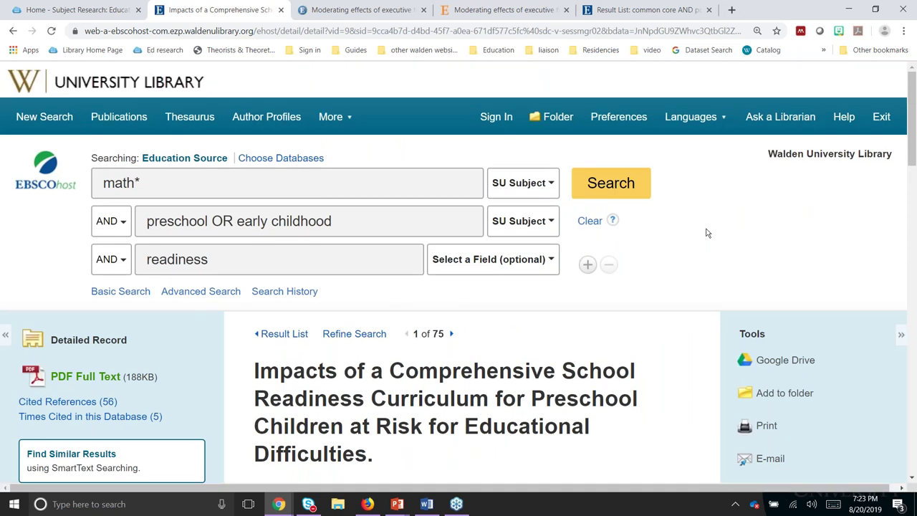
pyautogui.scroll(-5, 253, 215)
pyautogui.scroll(-2, 513, 275)
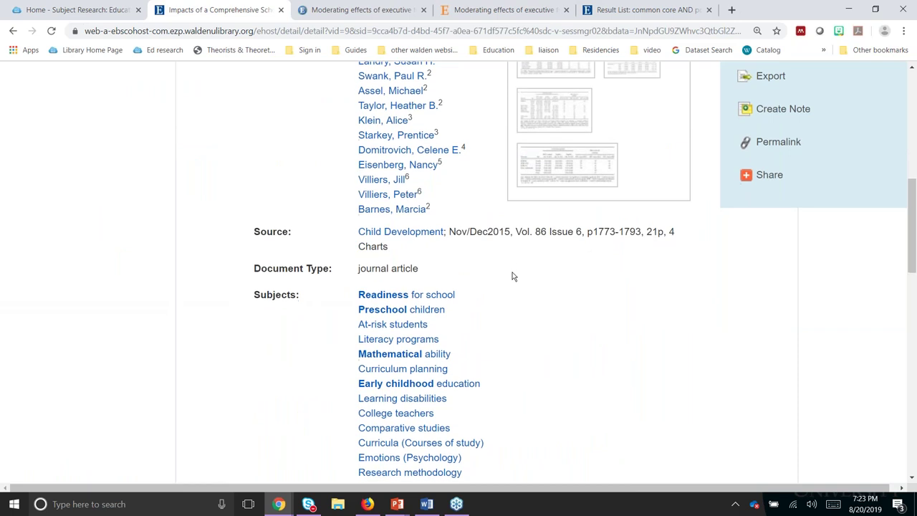
pyautogui.scroll(-1, 513, 276)
pyautogui.scroll(-3, 512, 277)
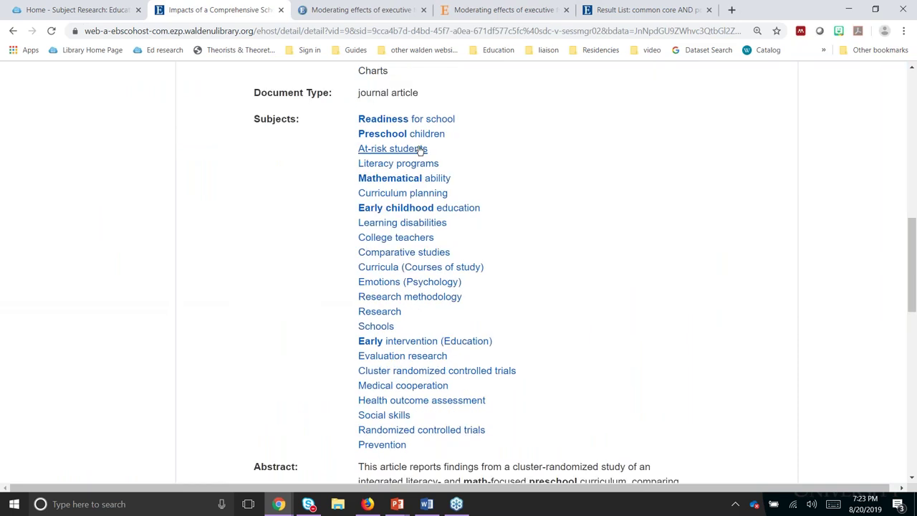
pyautogui.scroll(-2, 235, 255)
pyautogui.scroll(-3, 258, 329)
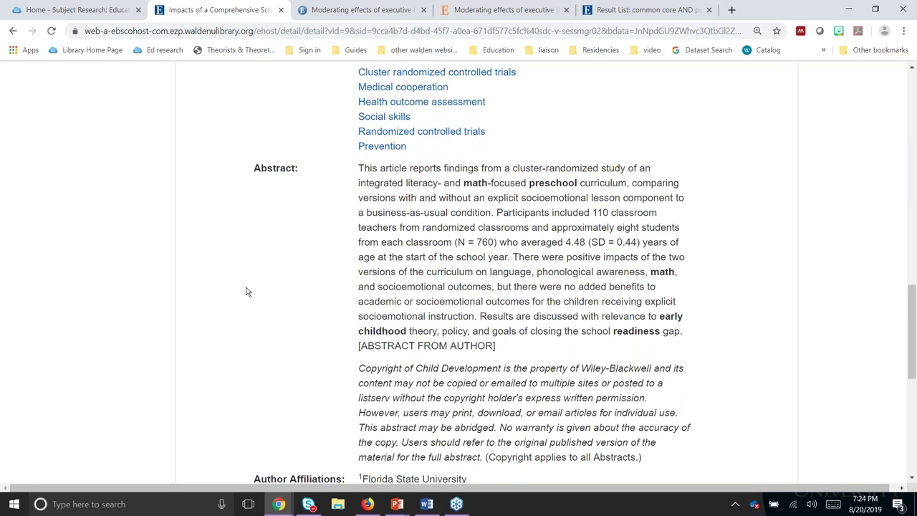
pyautogui.scroll(6, 228, 287)
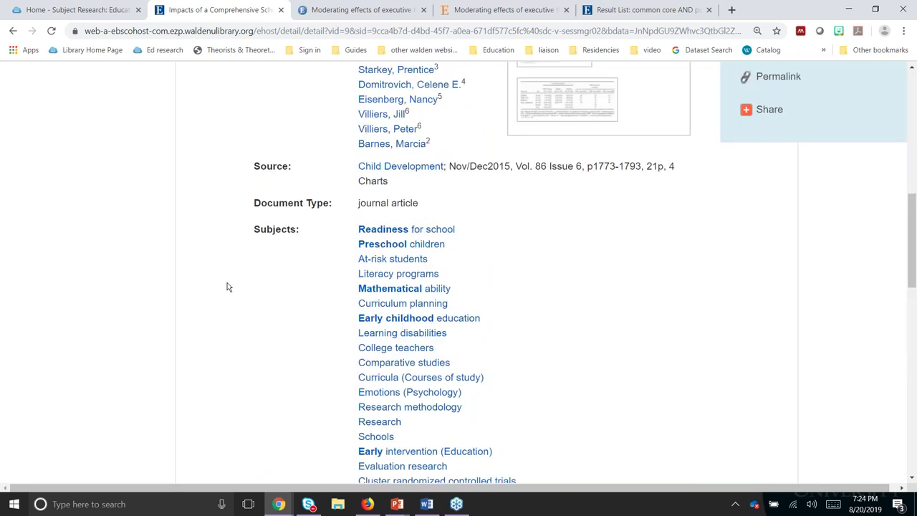
pyautogui.scroll(3, 228, 286)
pyautogui.scroll(1, 213, 271)
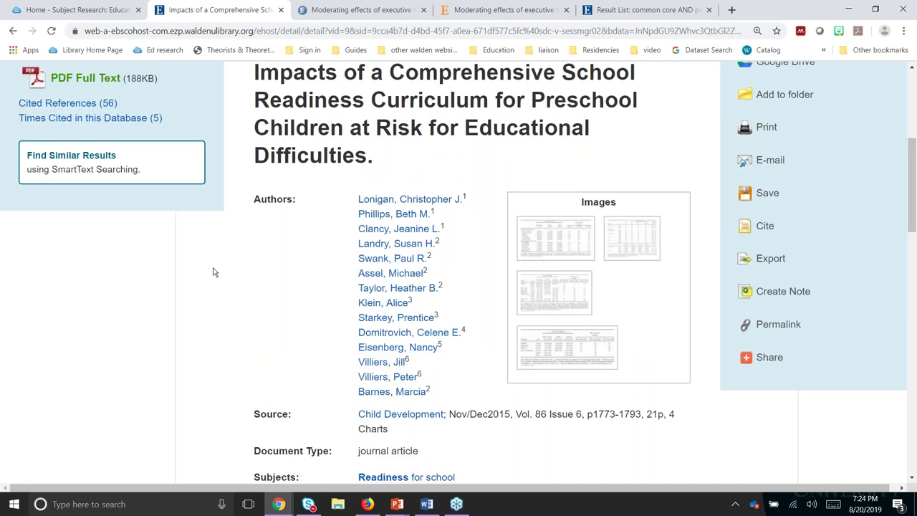
pyautogui.scroll(1, 212, 272)
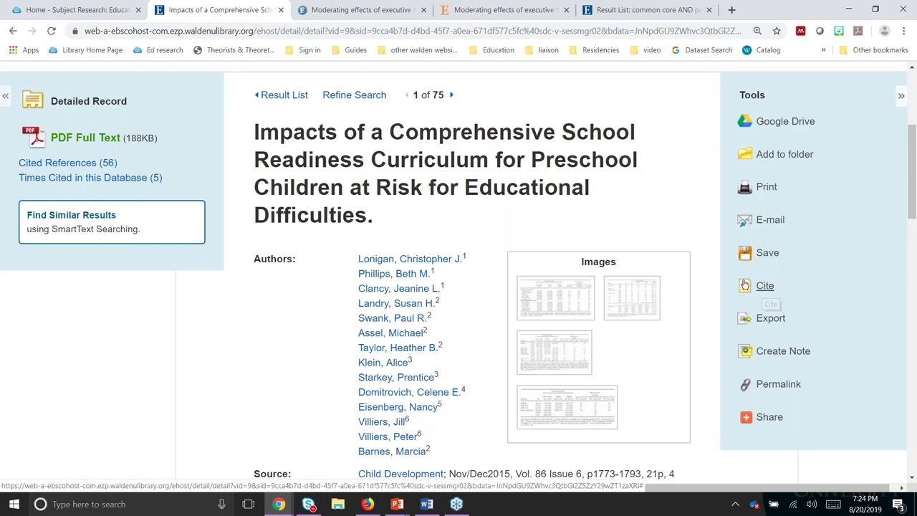
pyautogui.click(823, 272)
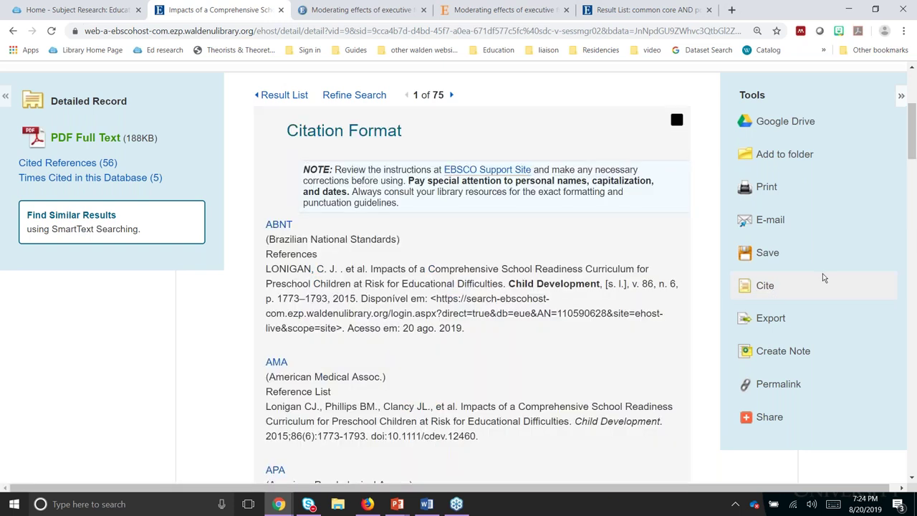
pyautogui.scroll(-4, 410, 322)
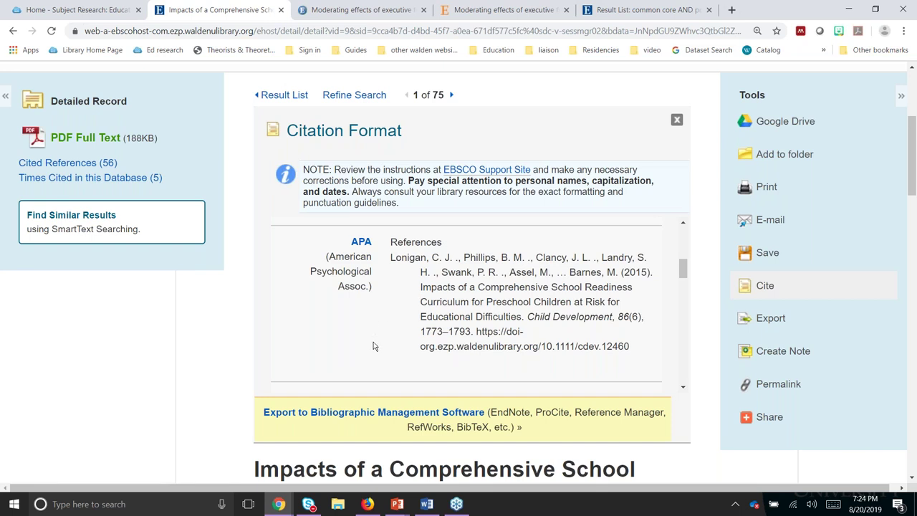
pyautogui.click(677, 120)
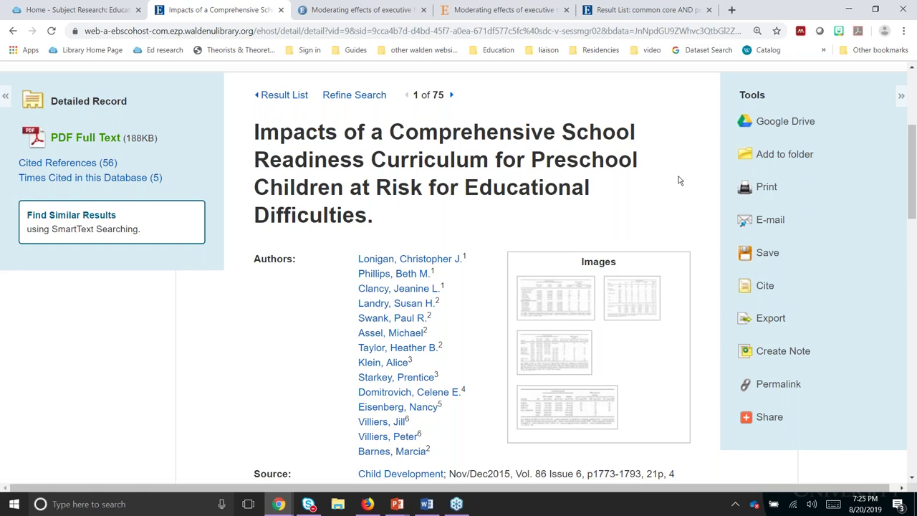
# Step: Go back to the 75-result list in EBSCOhost
pyautogui.scroll(2, 680, 180)
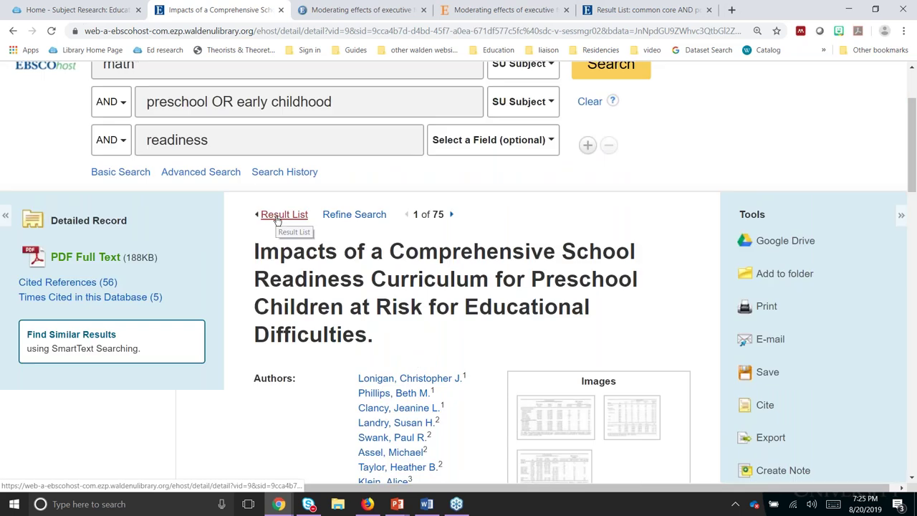
pyautogui.click(285, 214)
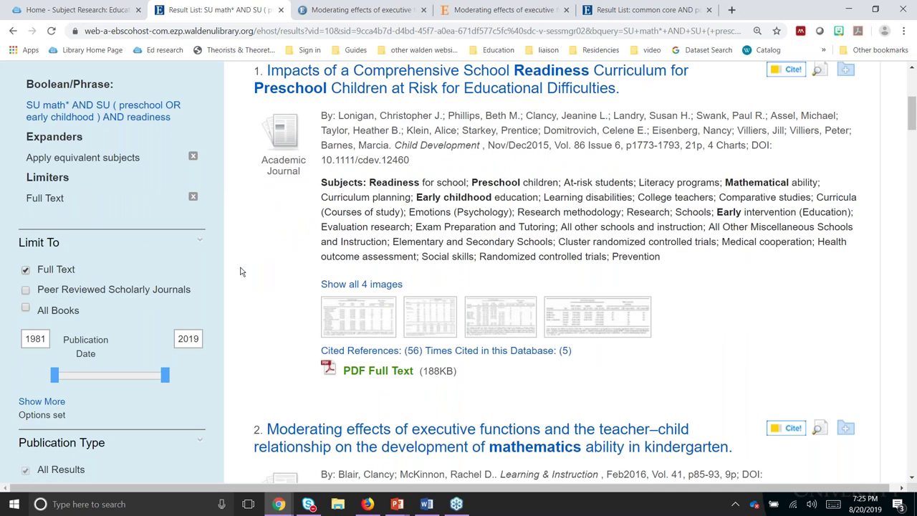
pyautogui.scroll(1, 240, 271)
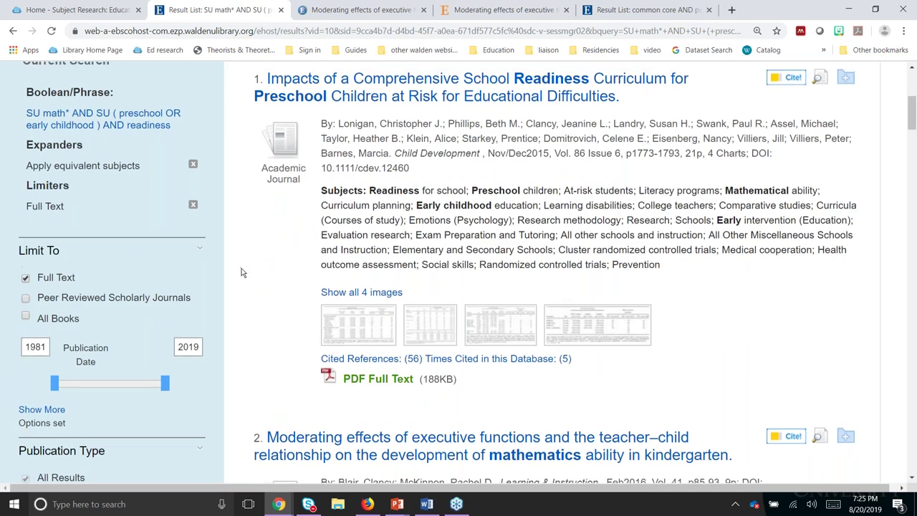
pyautogui.scroll(4, 241, 273)
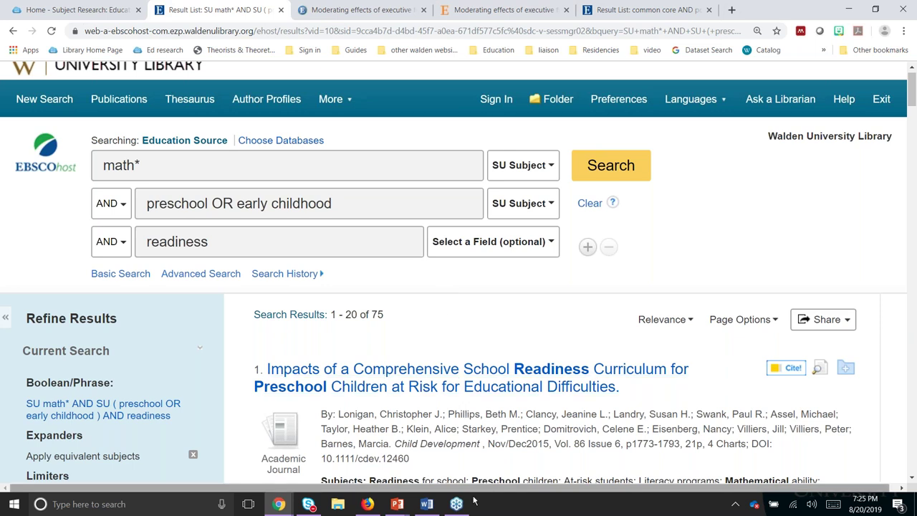
# Step: Show the PowerPoint slide show at the 'Indexes, Abstracts, Tools' slide
pyautogui.moveTo(400, 510)
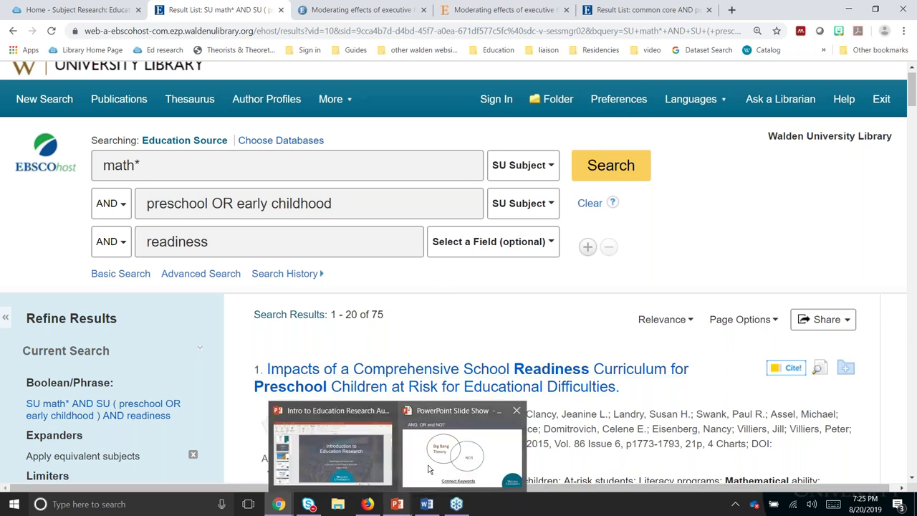
pyautogui.click(430, 467)
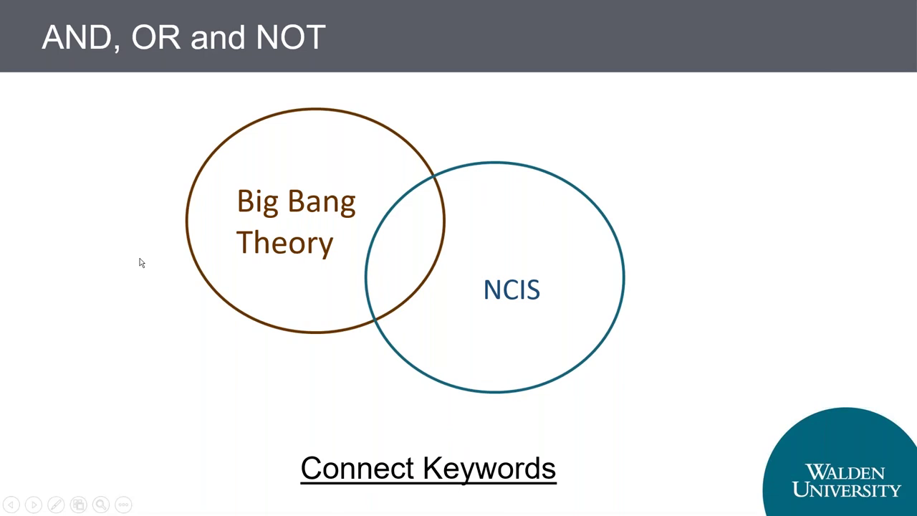
pyautogui.click(141, 264)
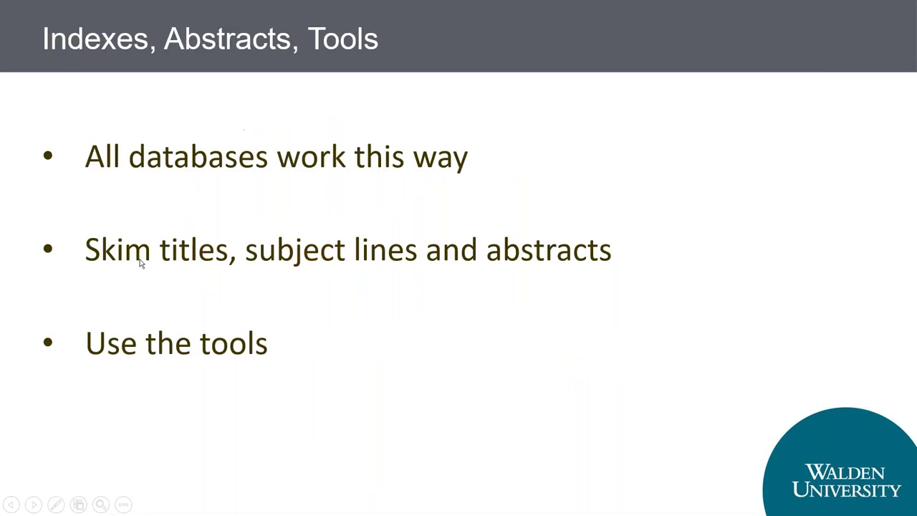